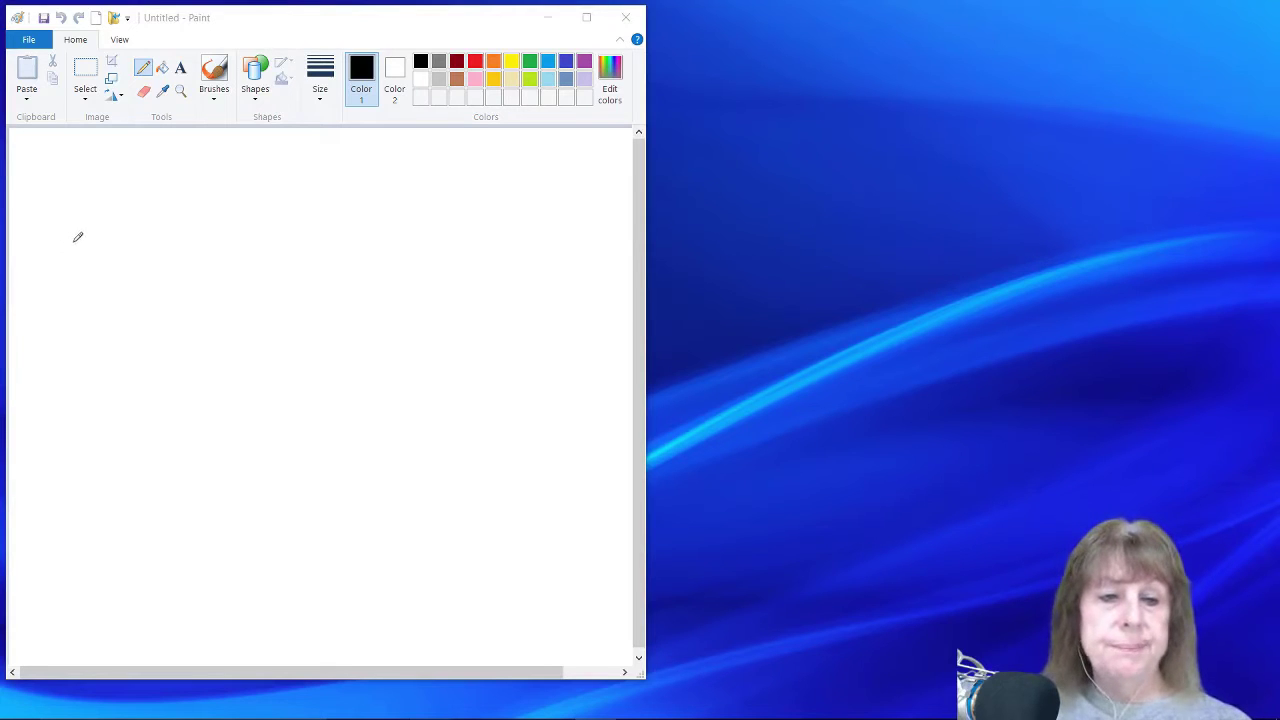
- Draw sensor box S with its two leads and a label above the top lead
left_click(74, 238)
left_click_drag(70, 237, 71, 300)
mouse_move(71, 238)
left_mouse_down()
mouse_move(125, 238)
mouse_move(119, 300)
mouse_move(70, 300)
mouse_move(95, 270)
mouse_move(97, 192)
mouse_move(206, 184)
mouse_move(200, 193)
left_mouse_up()
mouse_move(99, 299)
left_mouse_down()
mouse_move(90, 340)
mouse_move(205, 338)
left_mouse_up()
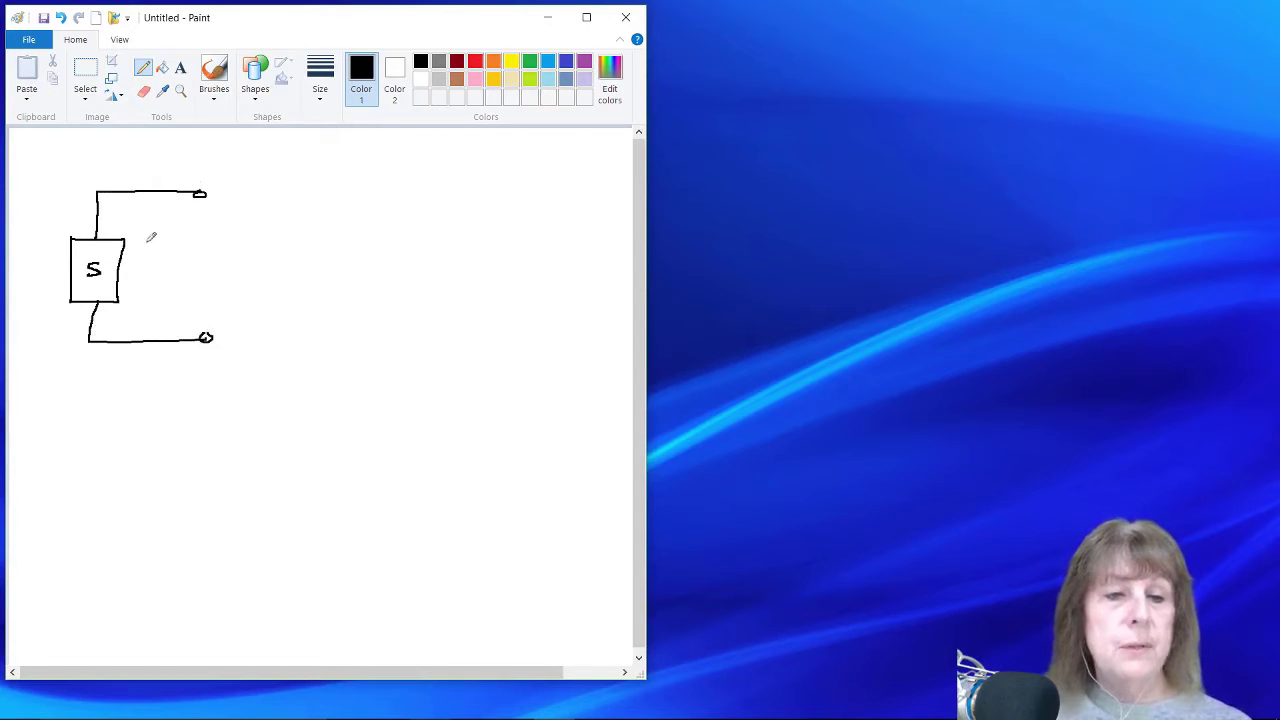
left_click_drag(85, 171, 136, 174)
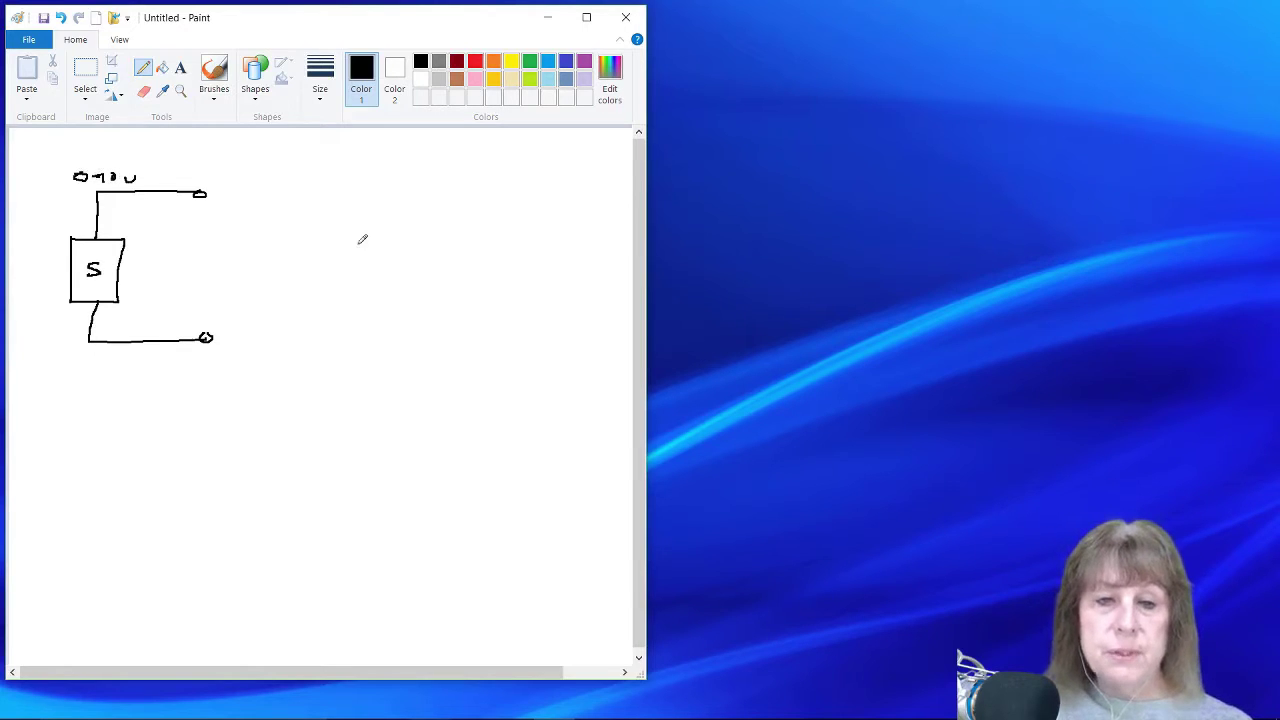
- Draw a box labelled uC with an A0 input terminal marked 5V and a lower ground terminal
left_click_drag(350, 234, 340, 352)
mouse_move(359, 234)
left_mouse_down()
mouse_move(454, 239)
mouse_move(427, 361)
mouse_move(332, 354)
left_mouse_up()
left_click_drag(381, 214, 428, 222)
mouse_move(363, 265)
left_mouse_down()
mouse_move(398, 262)
mouse_move(406, 284)
mouse_move(424, 266)
mouse_move(410, 285)
left_mouse_up()
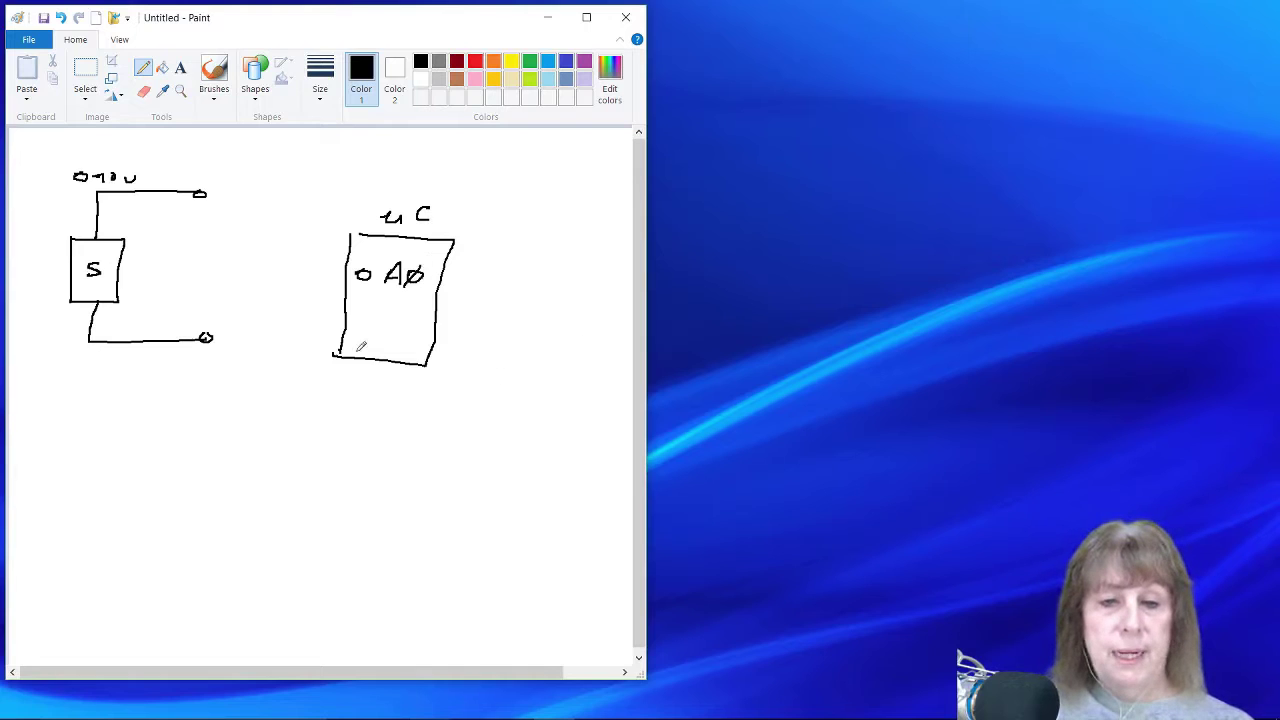
left_click_drag(366, 339, 362, 341)
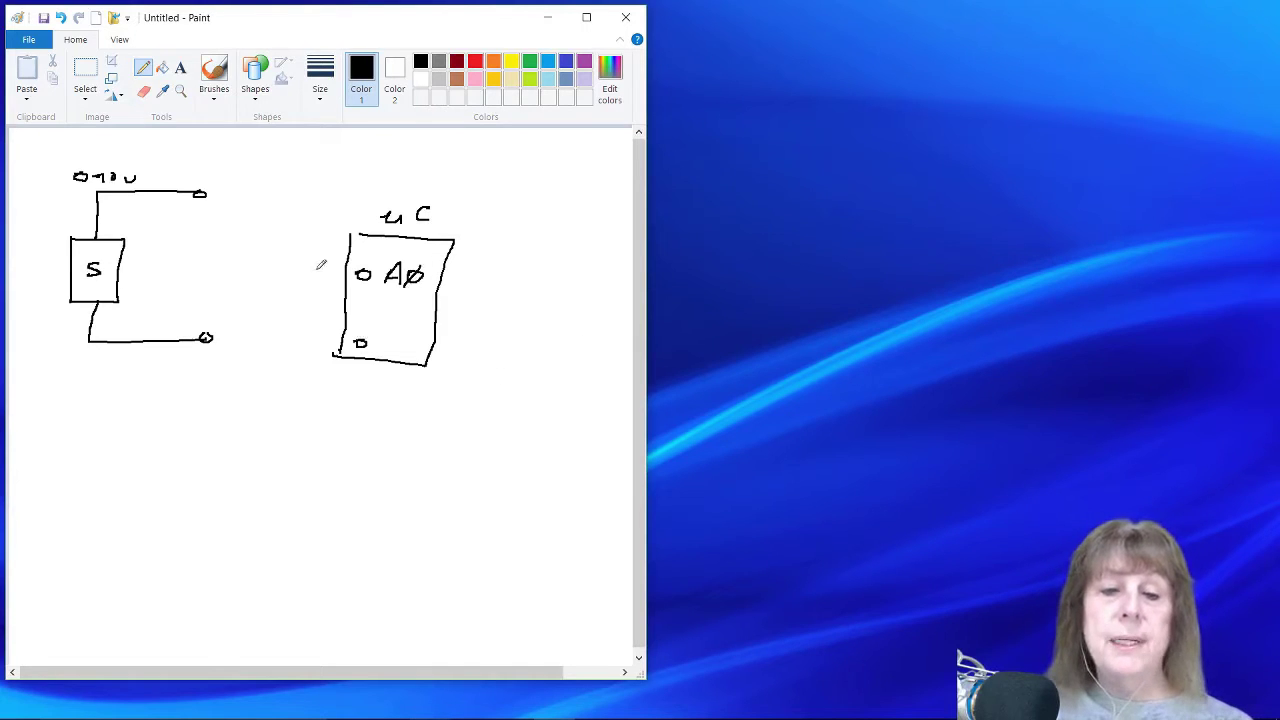
left_click_drag(366, 271, 372, 265)
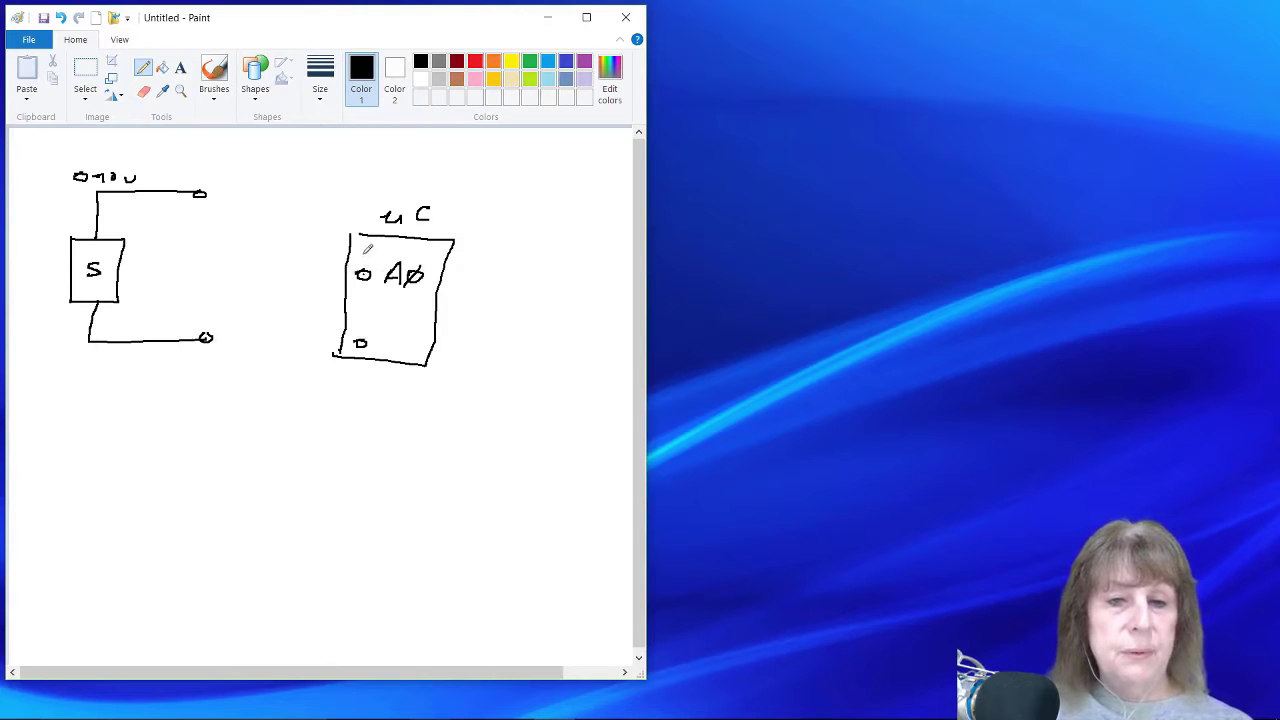
mouse_move(366, 251)
left_mouse_down()
mouse_move(361, 261)
mouse_move(384, 251)
left_mouse_up()
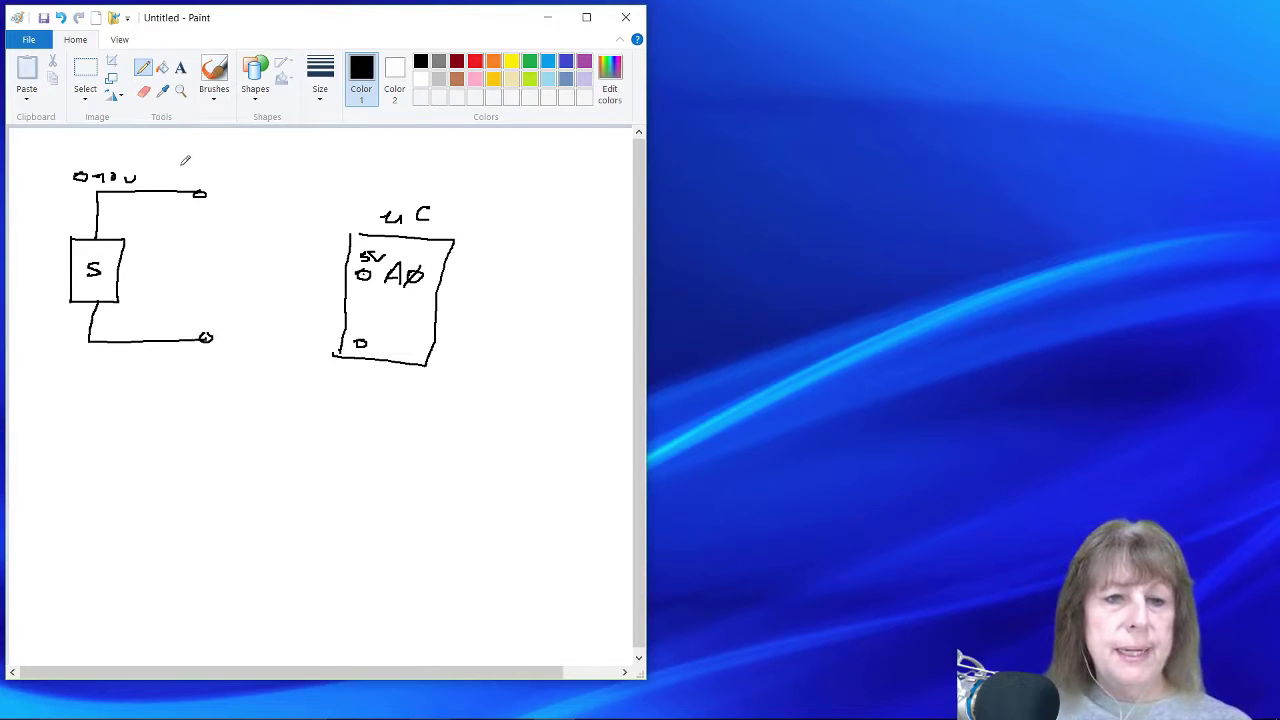
- Draw a tall block across the sensor wires with a Gnd terminal, a 5 output wire to A0, and ground to the uC's lower terminal
mouse_move(182, 163)
left_mouse_down()
mouse_move(181, 368)
mouse_move(258, 370)
mouse_move(260, 157)
mouse_move(177, 160)
mouse_move(197, 182)
mouse_move(204, 173)
left_mouse_up()
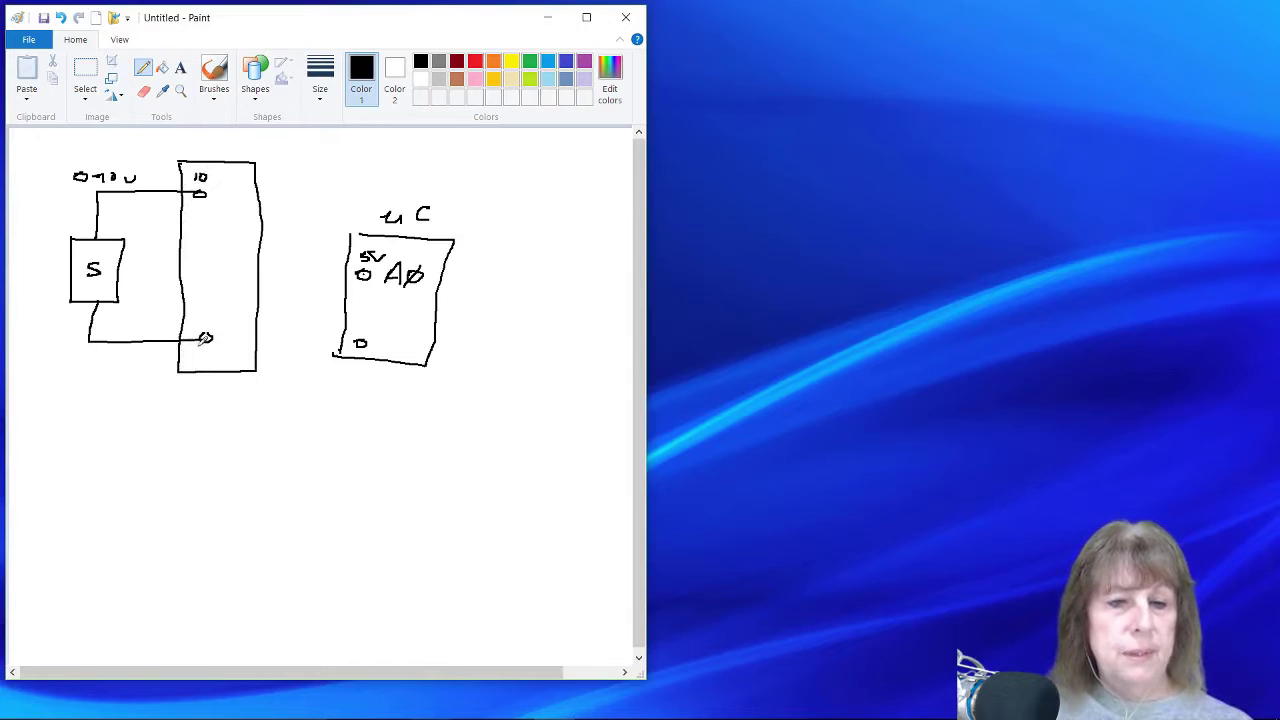
left_click_drag(192, 349, 232, 356)
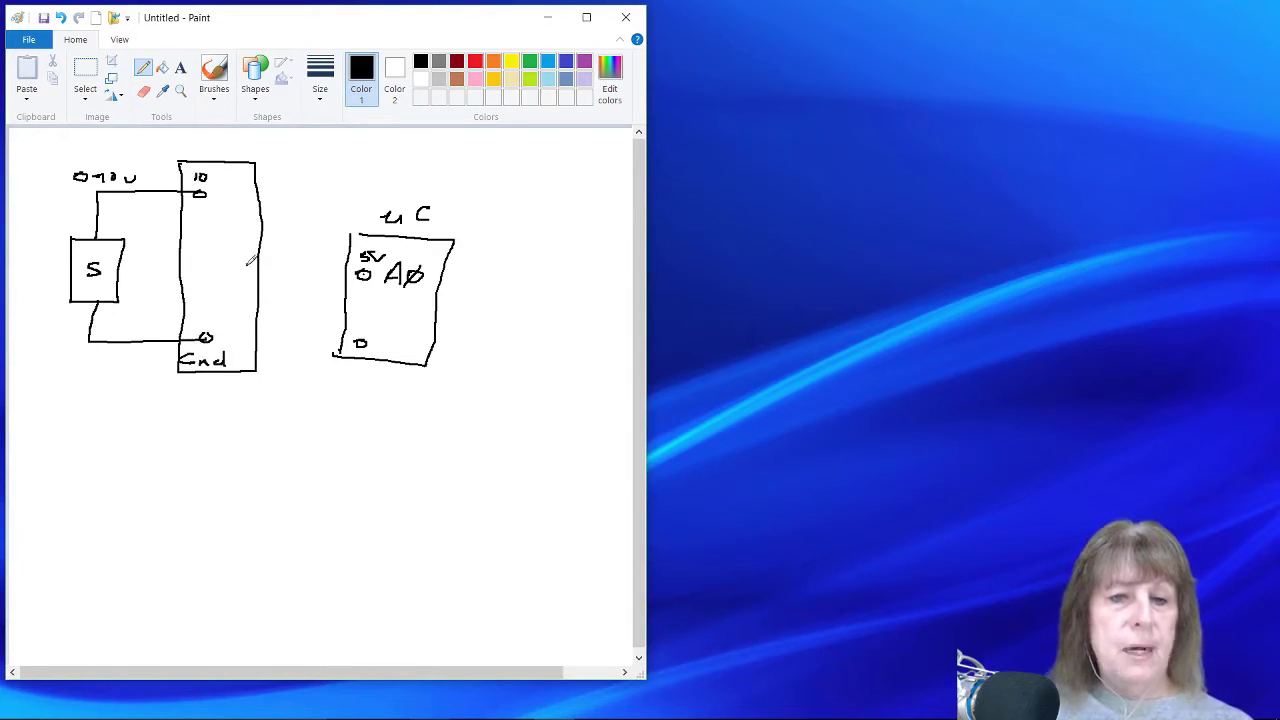
left_click_drag(246, 264, 364, 271)
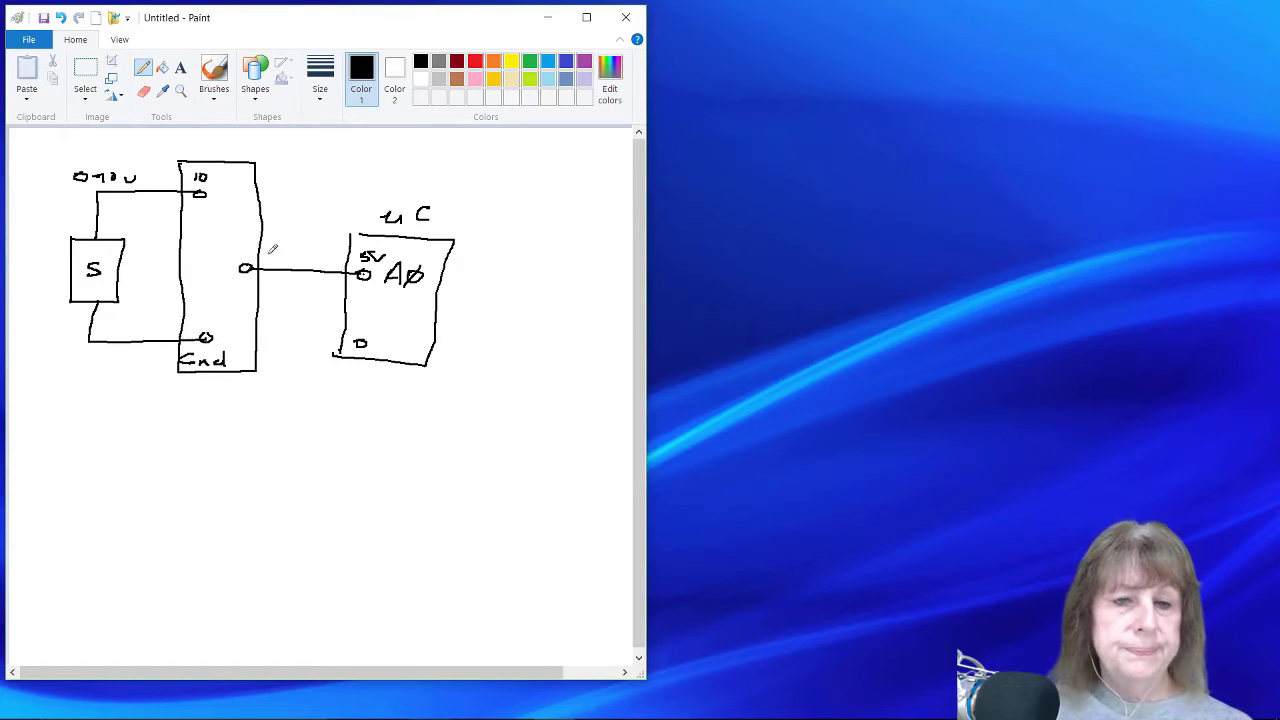
mouse_move(267, 250)
left_mouse_down()
mouse_move(266, 263)
mouse_move(279, 249)
left_mouse_up()
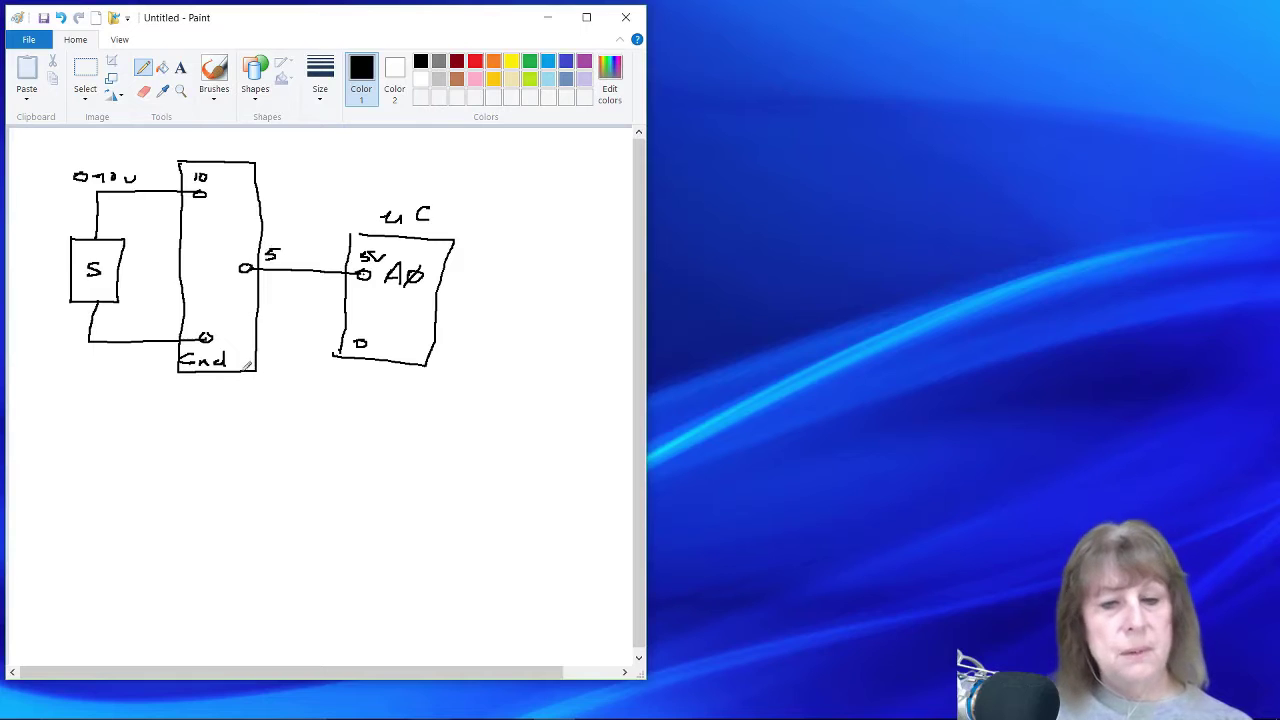
left_click_drag(207, 340, 345, 340)
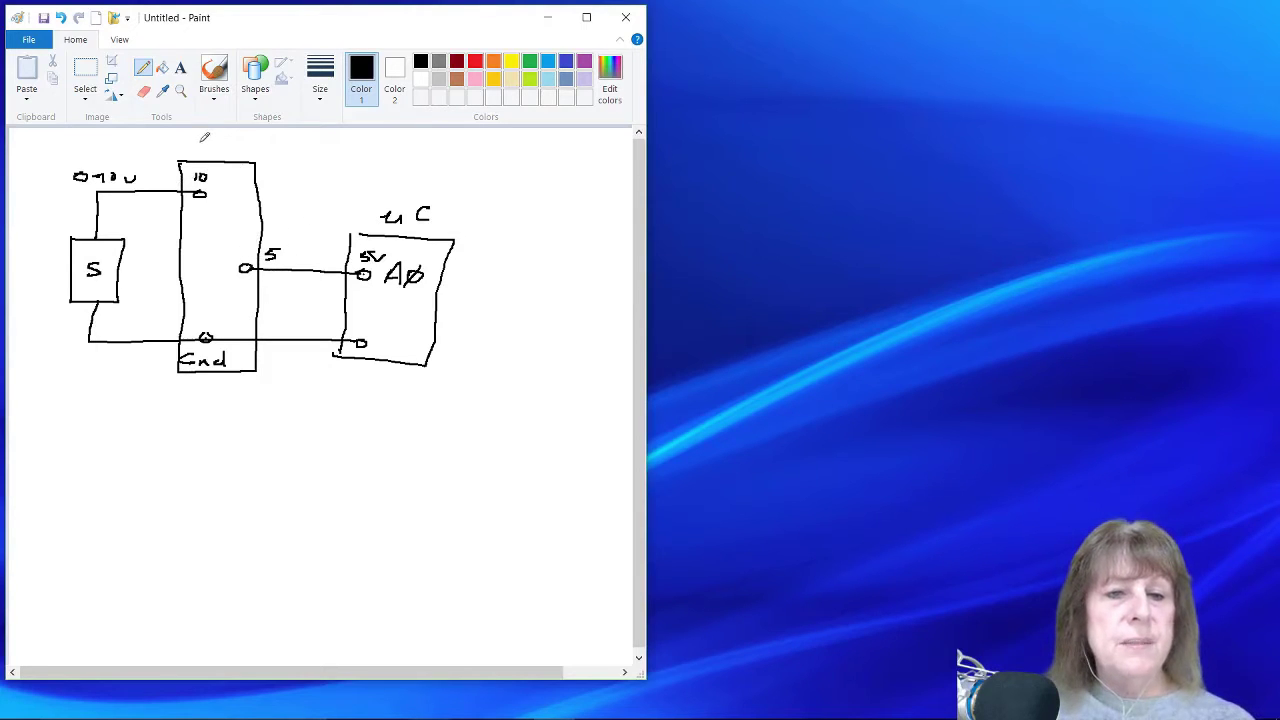
- Write ÷2 above the tall block and add probe leads noting 10 at the input and 5 at the output
left_click_drag(197, 141, 236, 154)
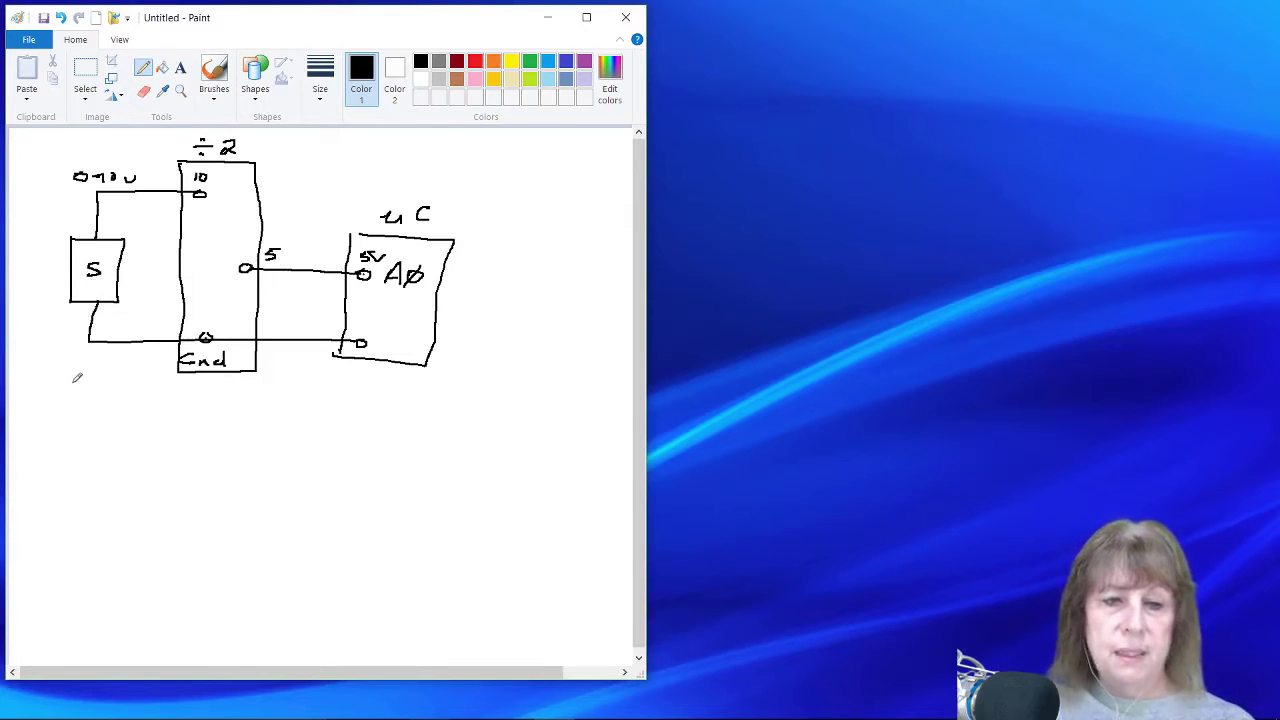
left_click_drag(78, 383, 93, 366)
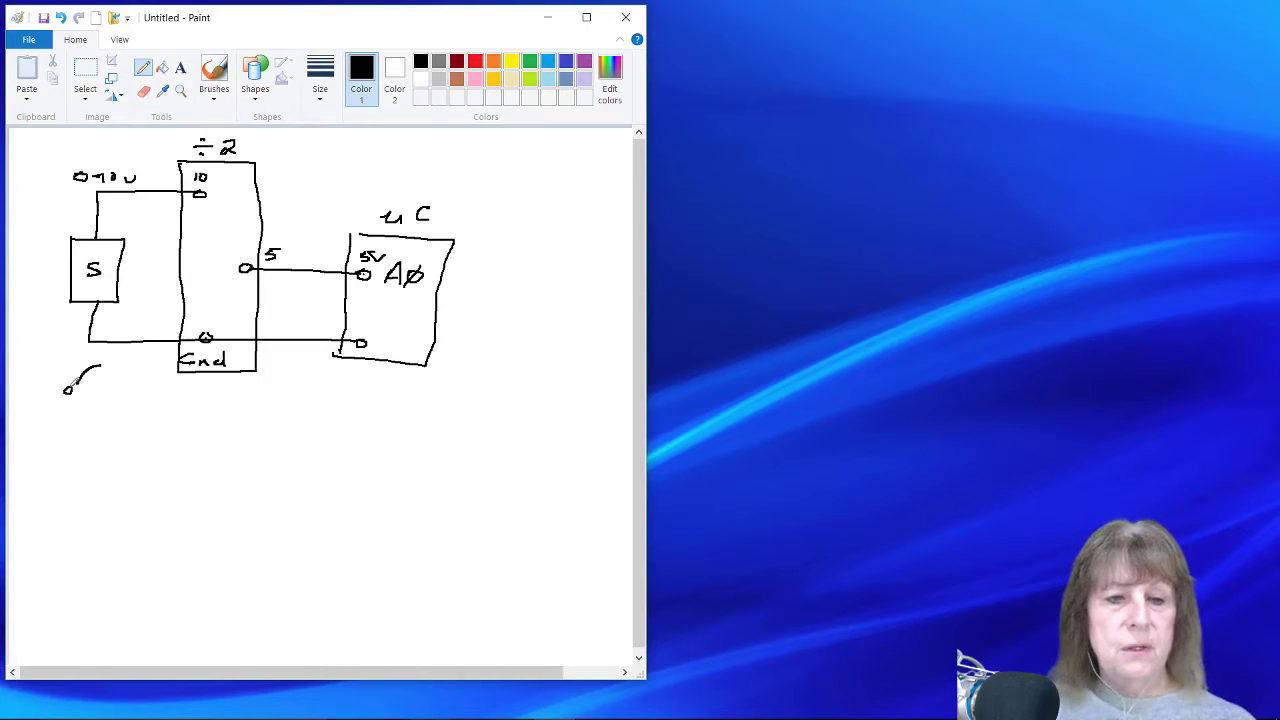
left_click_drag(111, 357, 120, 356)
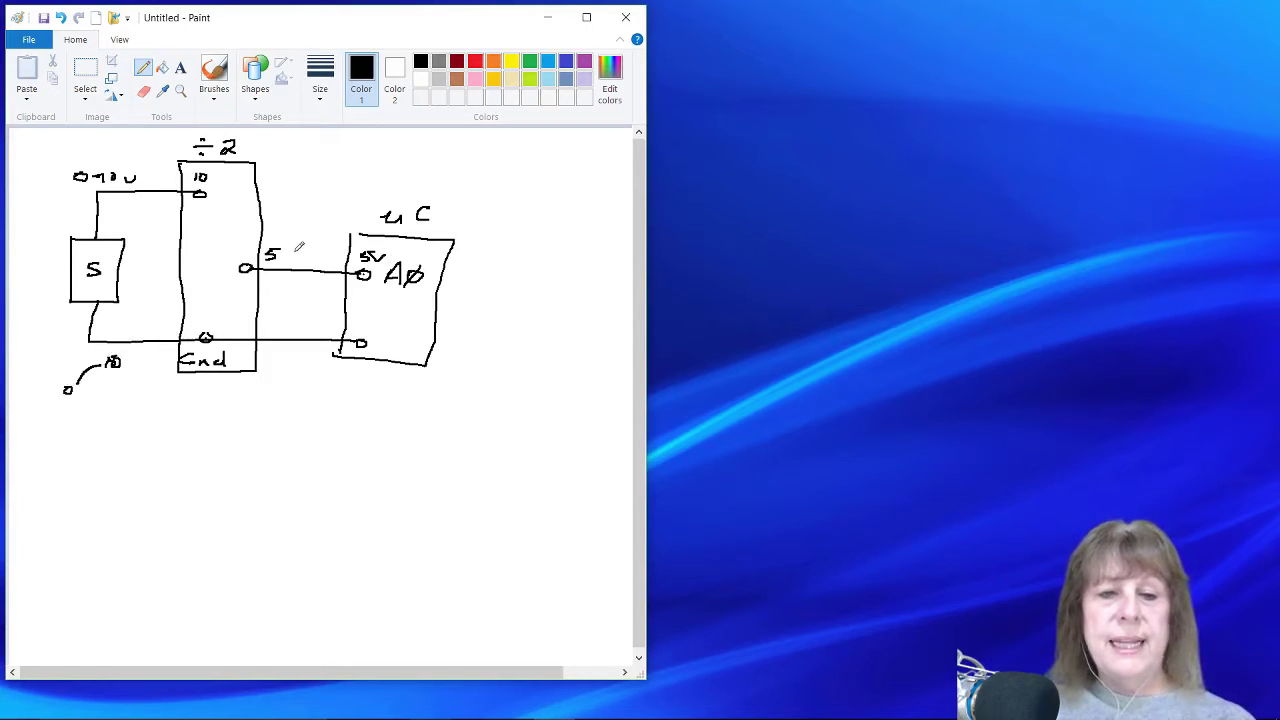
left_click_drag(297, 253, 319, 237)
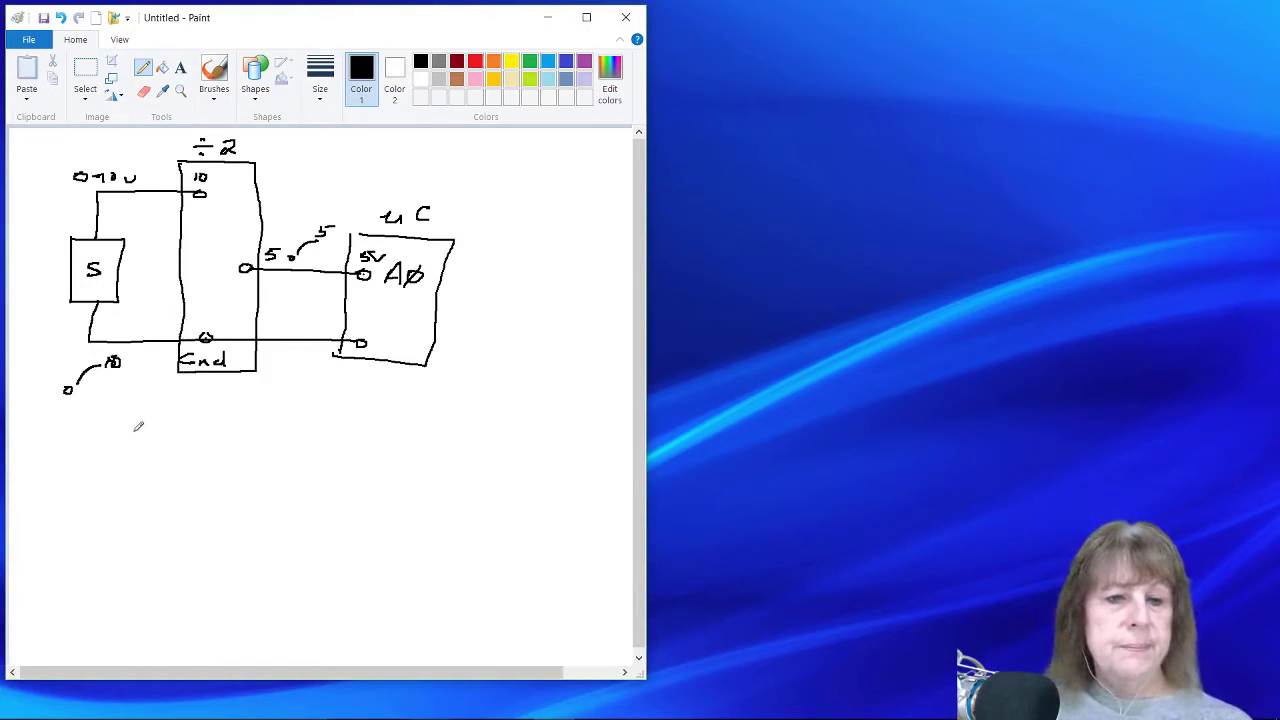
- Write an underlined 'Voltage Divider' heading below the diagram
mouse_move(71, 400)
left_mouse_down()
mouse_move(106, 418)
mouse_move(120, 408)
left_mouse_up()
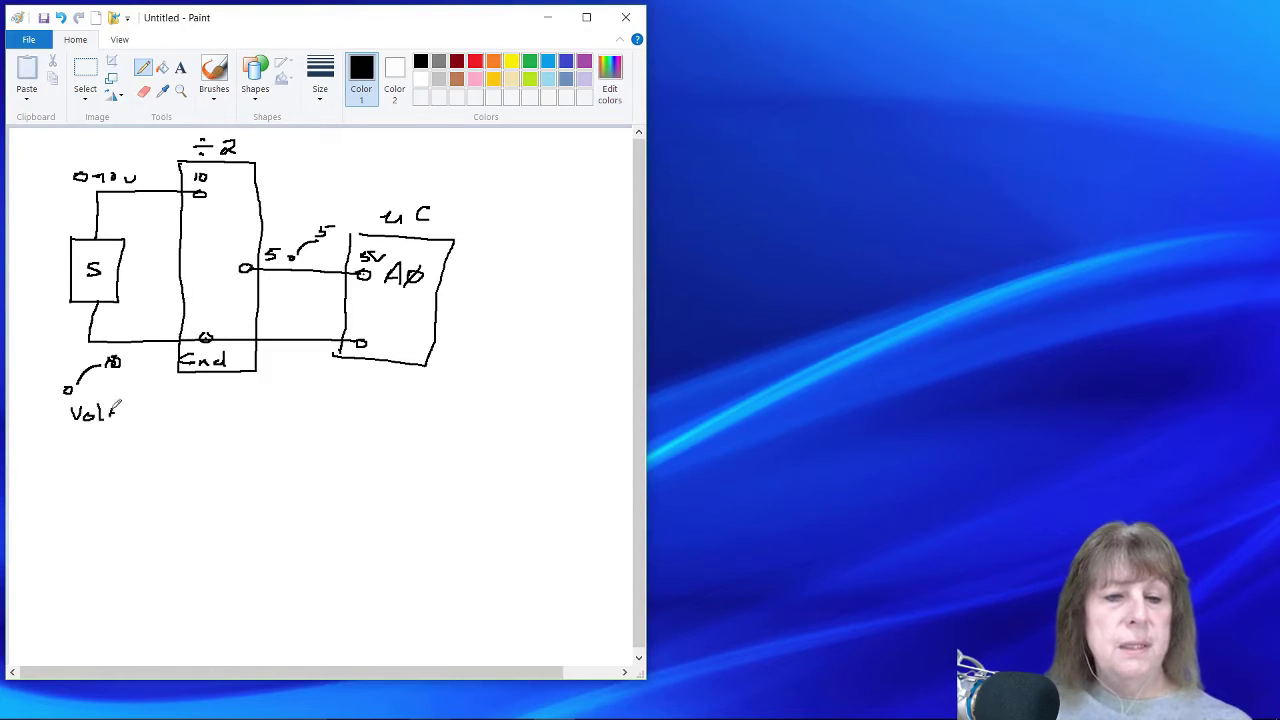
left_click_drag(109, 411, 232, 406)
left_click_drag(240, 406, 298, 406)
left_click_drag(70, 428, 286, 422)
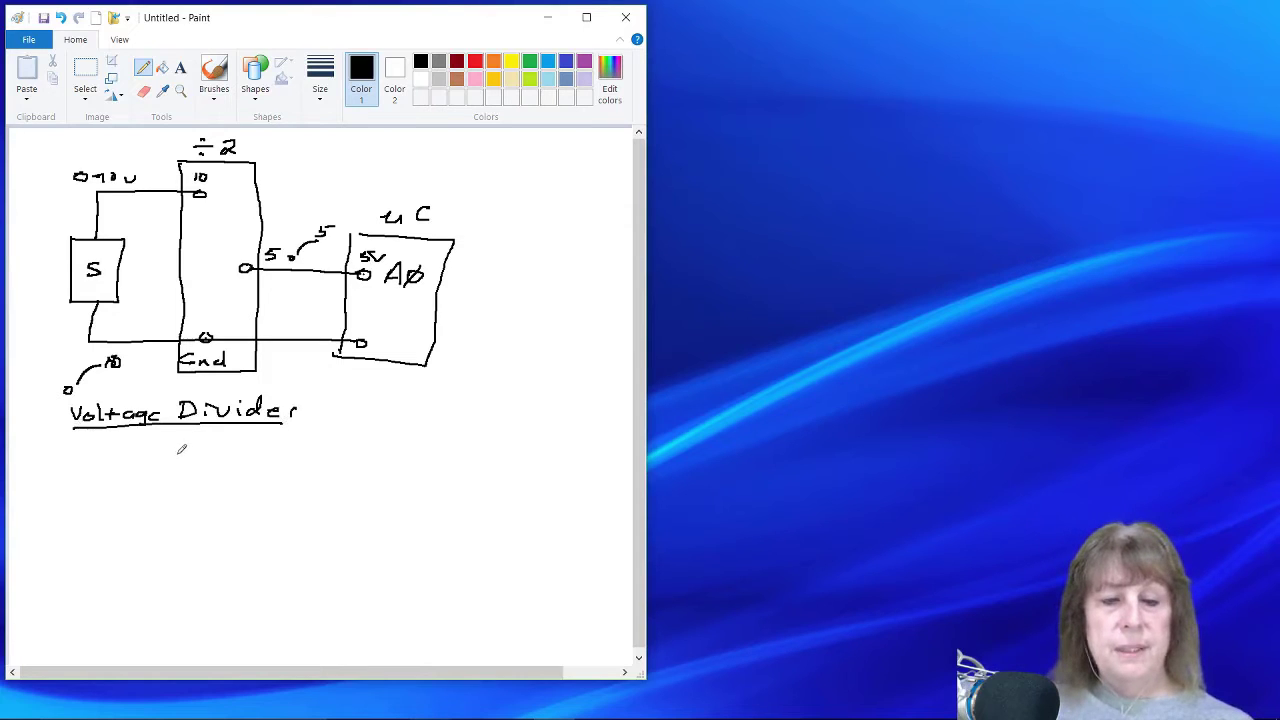
- Draw stacked resistors R1 and R2 with output leads from their junction and the bottom terminal
mouse_move(171, 451)
left_mouse_down()
mouse_move(186, 452)
mouse_move(177, 532)
mouse_move(196, 535)
mouse_move(177, 558)
mouse_move(182, 606)
mouse_move(167, 614)
mouse_move(182, 603)
left_mouse_up()
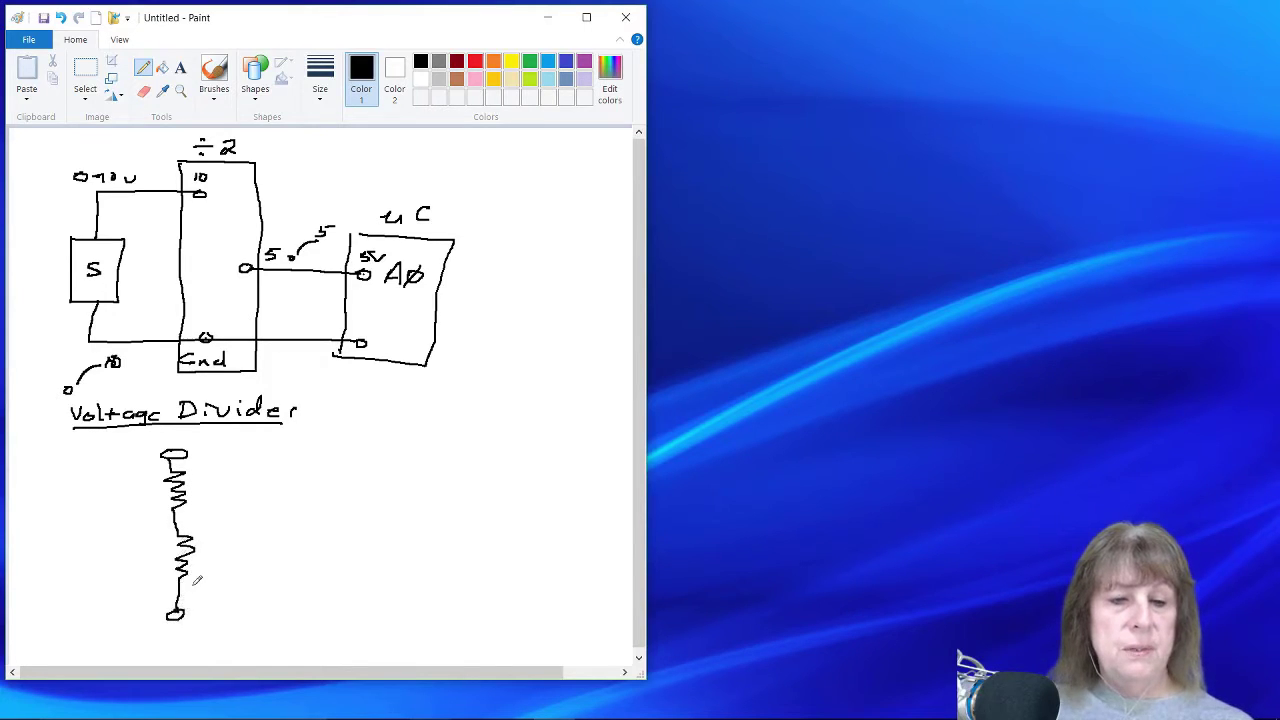
mouse_move(204, 466)
left_mouse_down()
mouse_move(198, 482)
mouse_move(203, 470)
mouse_move(218, 491)
left_mouse_up()
mouse_move(205, 556)
left_mouse_down()
mouse_move(203, 567)
mouse_move(210, 556)
mouse_move(236, 573)
left_mouse_up()
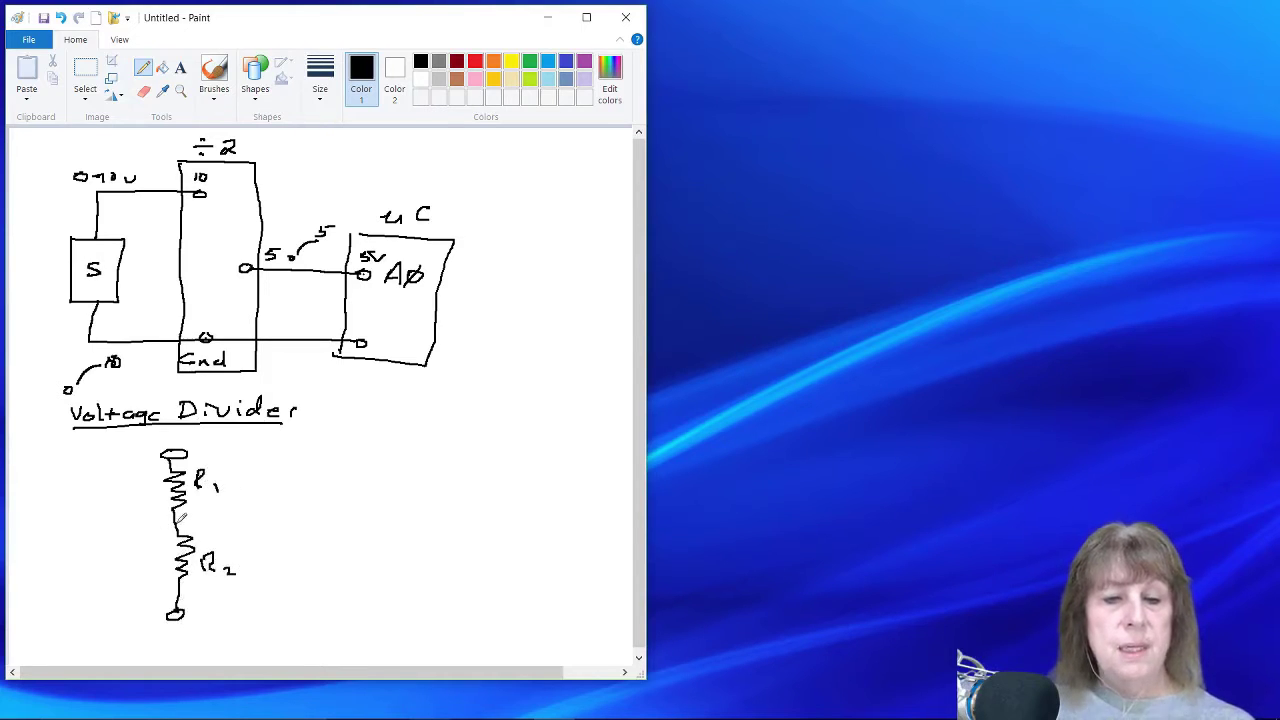
left_click_drag(173, 522, 175, 519)
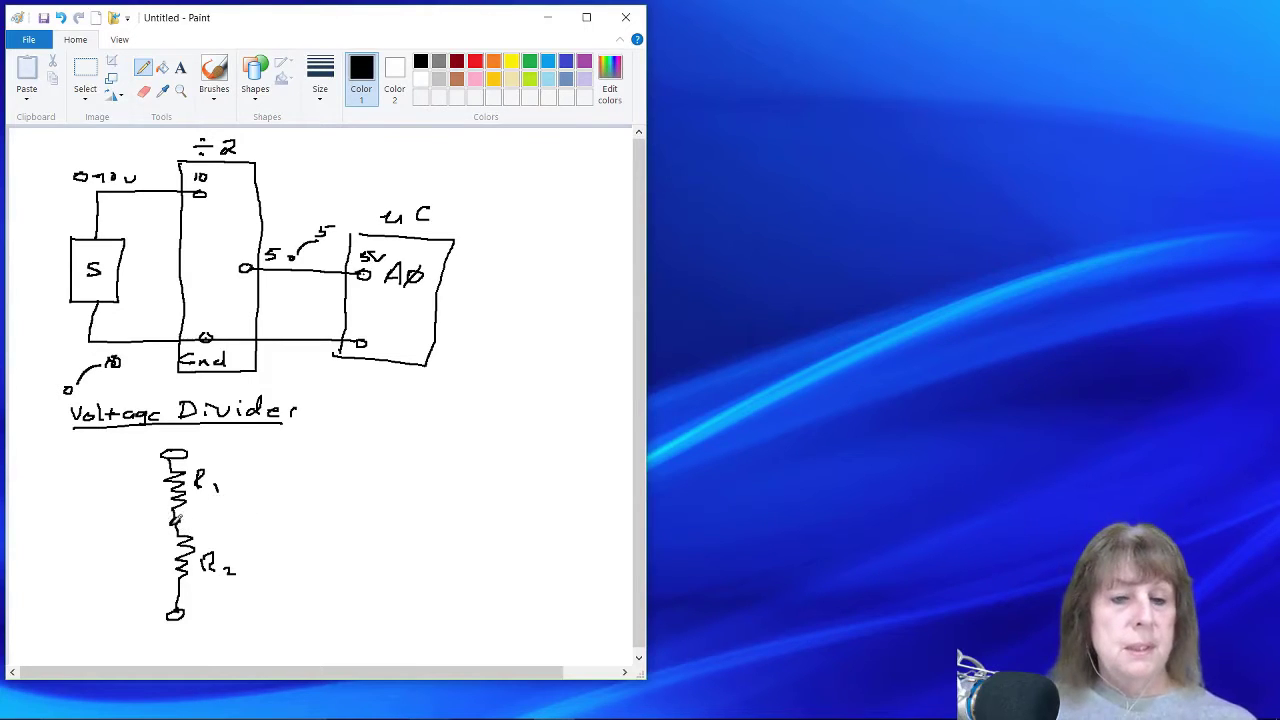
left_click_drag(175, 521, 264, 516)
left_click_drag(183, 614, 273, 610)
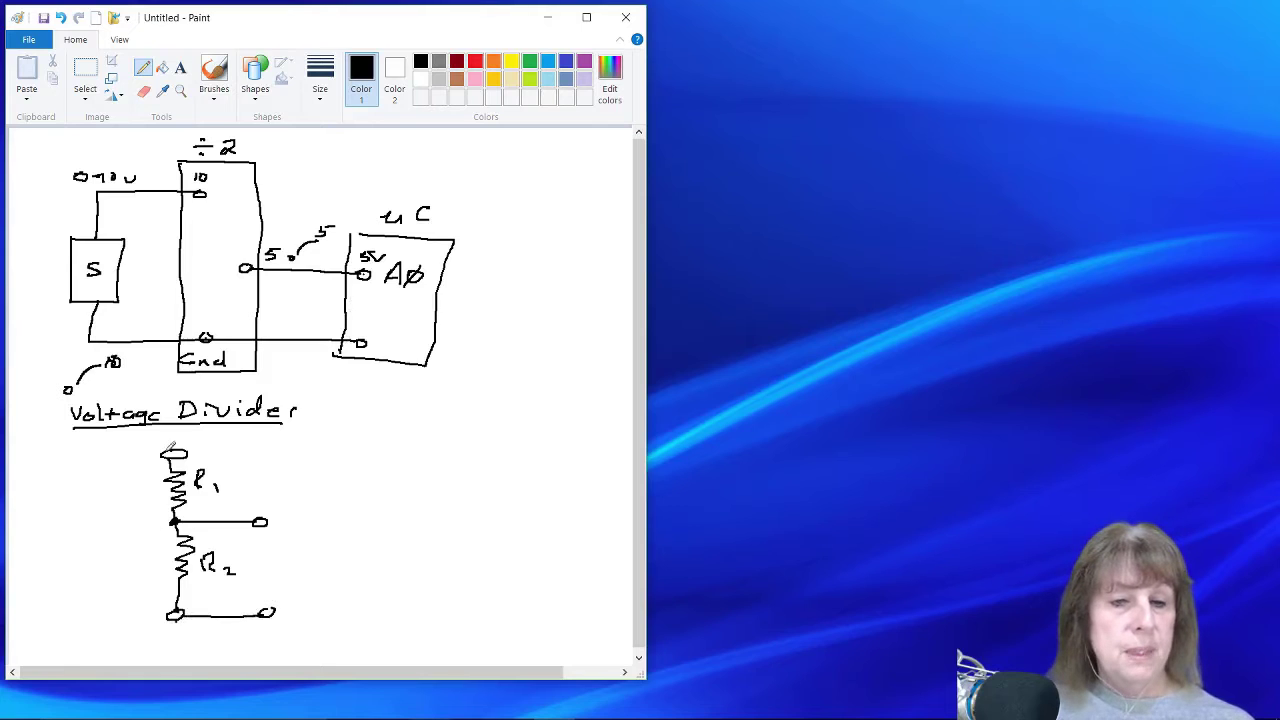
- Wire the resistor chain to a source box S marked with + and − polarity
mouse_move(163, 454)
left_mouse_down()
mouse_move(82, 453)
mouse_move(66, 552)
mouse_move(66, 509)
mouse_move(114, 512)
mouse_move(118, 553)
mouse_move(66, 550)
mouse_move(100, 566)
mouse_move(88, 557)
mouse_move(95, 616)
mouse_move(176, 614)
left_mouse_up()
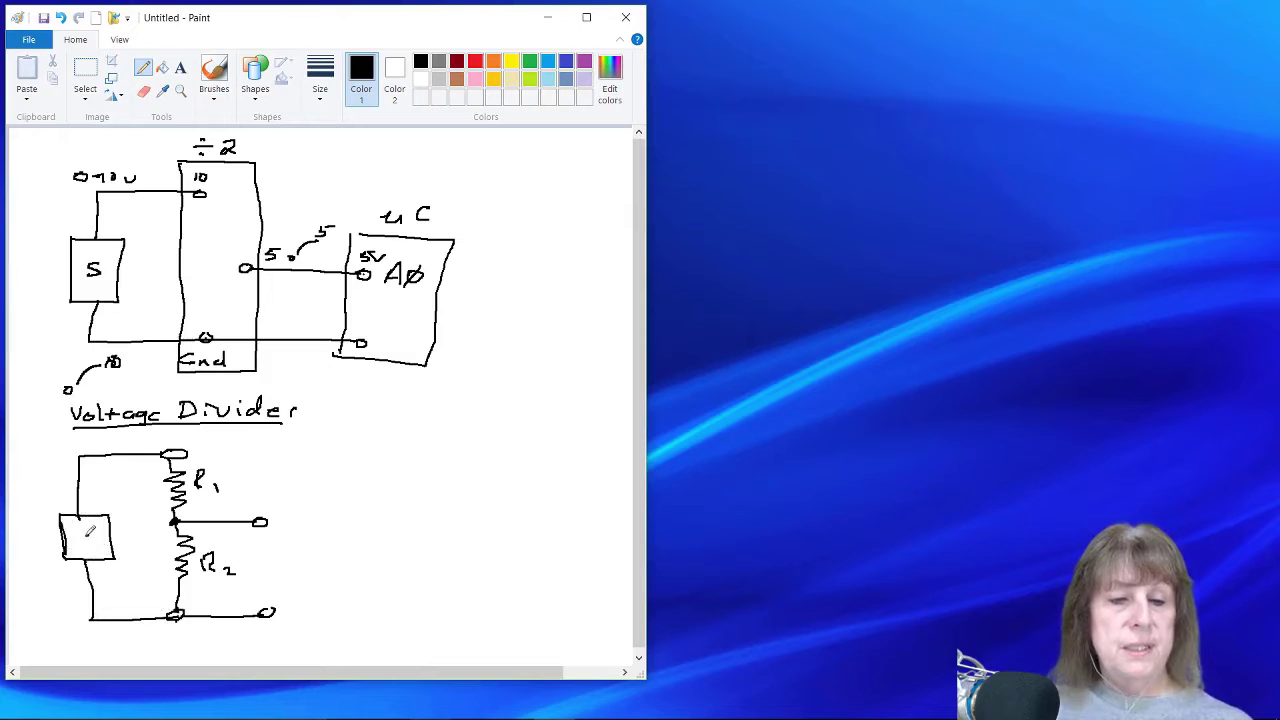
left_click_drag(90, 532, 80, 548)
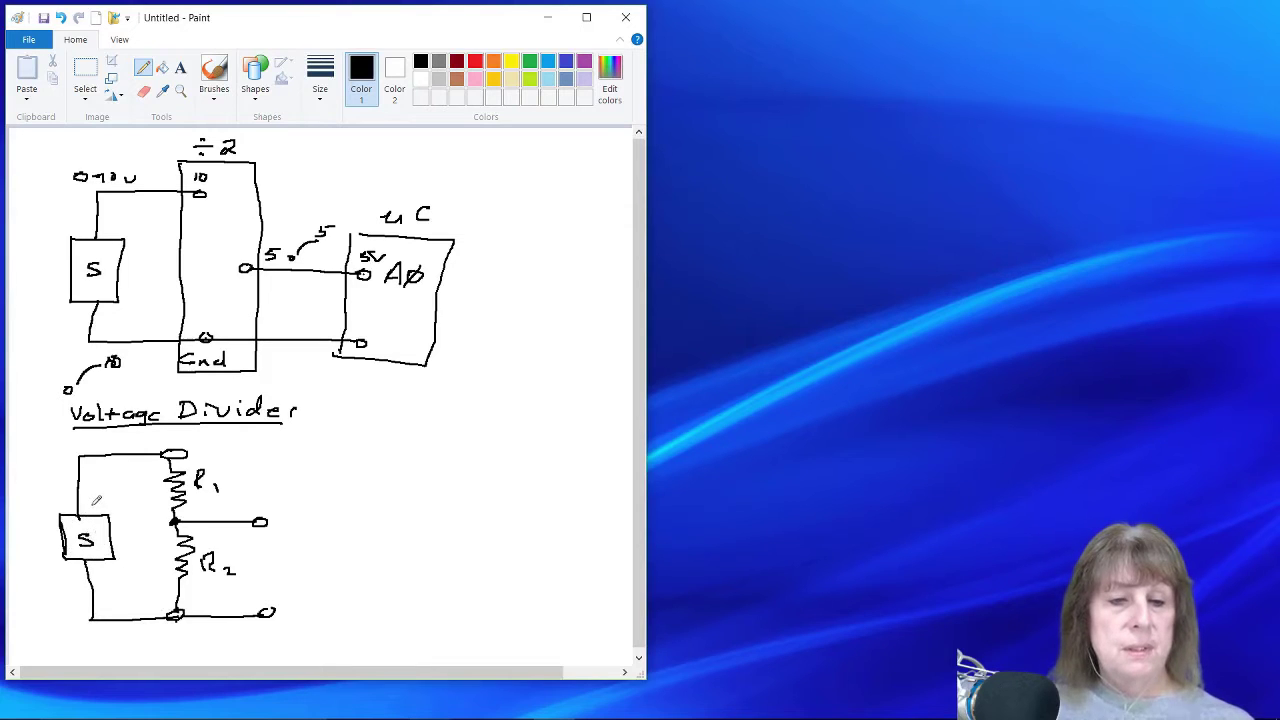
left_click_drag(91, 498, 91, 508)
left_click_drag(87, 503, 95, 503)
left_click_drag(95, 567, 106, 567)
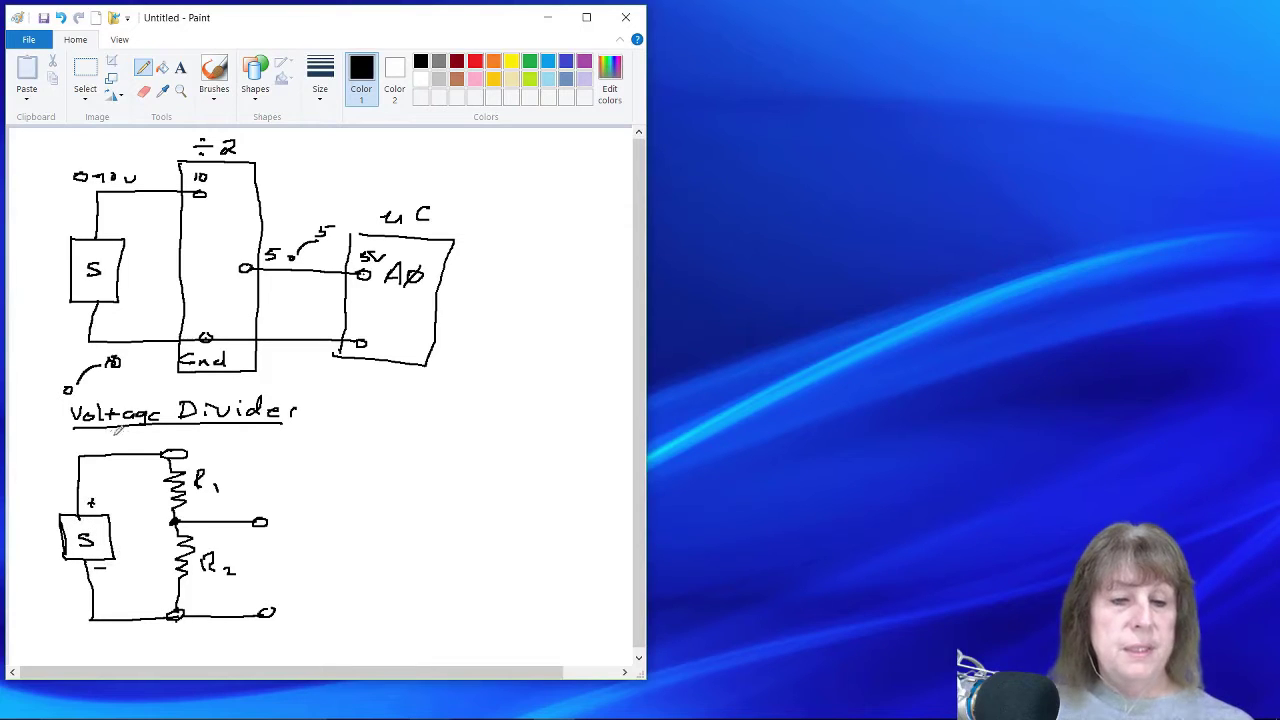
- Label Vs=10 at the top, Vn=5 at the output, a bottom terminal, and R1= / R2= placeholders
left_click_drag(151, 436, 167, 431)
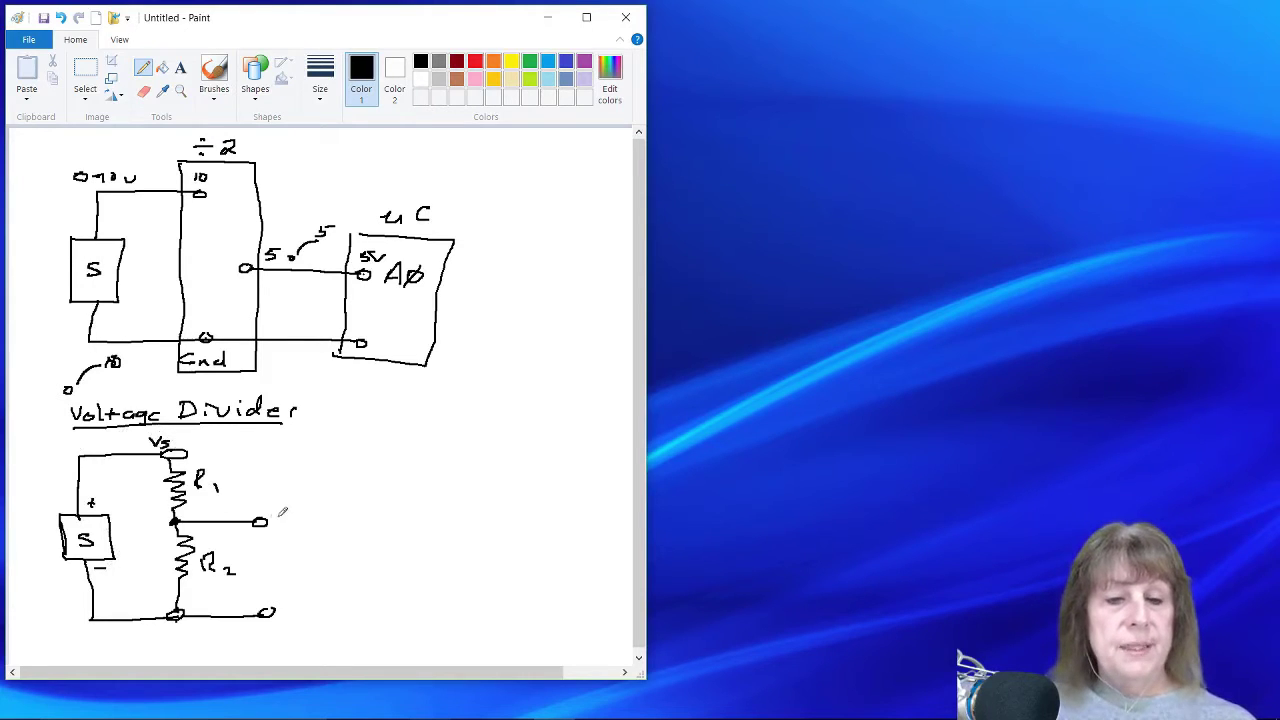
left_click_drag(277, 509, 291, 516)
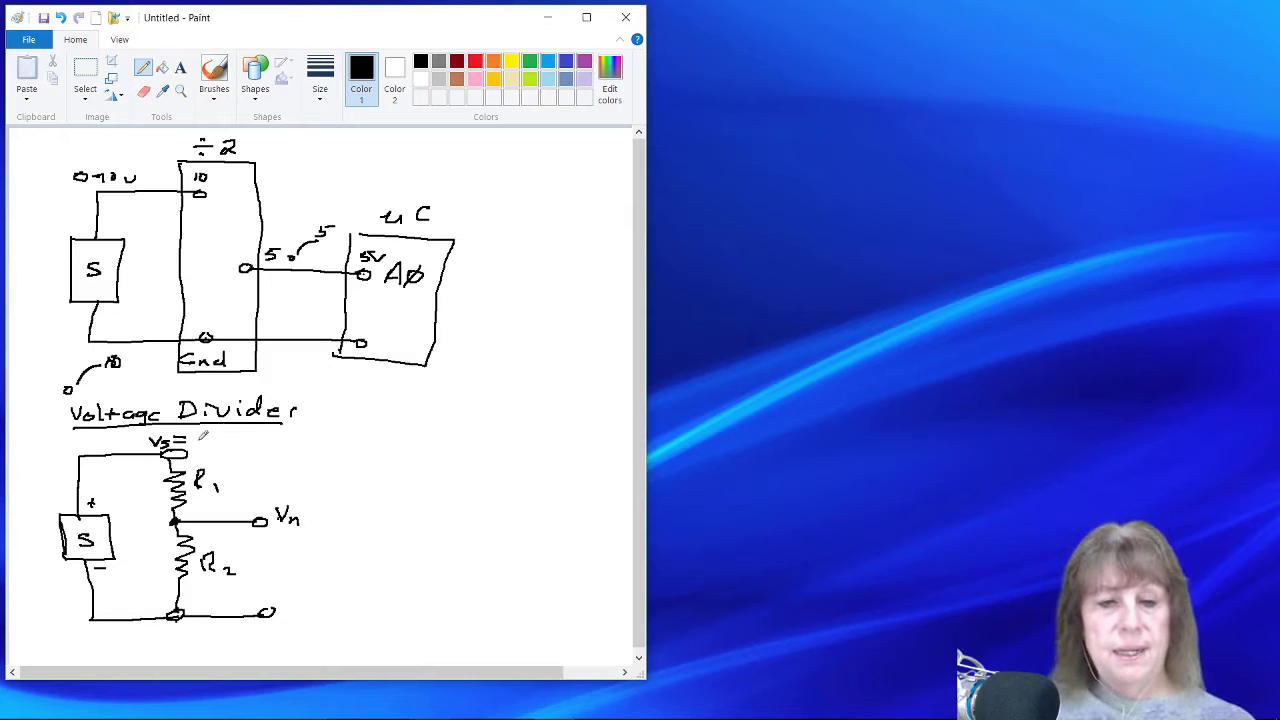
mouse_move(203, 432)
left_mouse_down()
mouse_move(197, 442)
mouse_move(209, 432)
left_mouse_up()
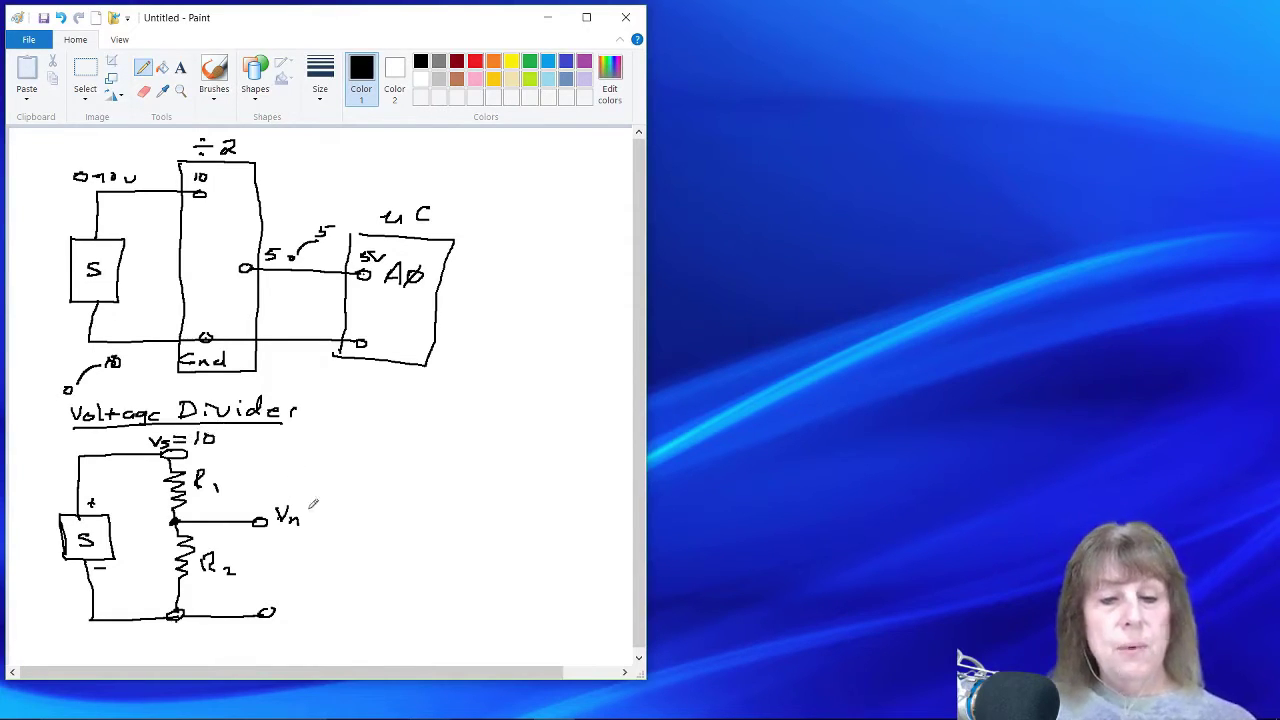
left_click_drag(304, 509, 316, 509)
left_click_drag(304, 514, 323, 506)
left_click_drag(323, 506, 323, 517)
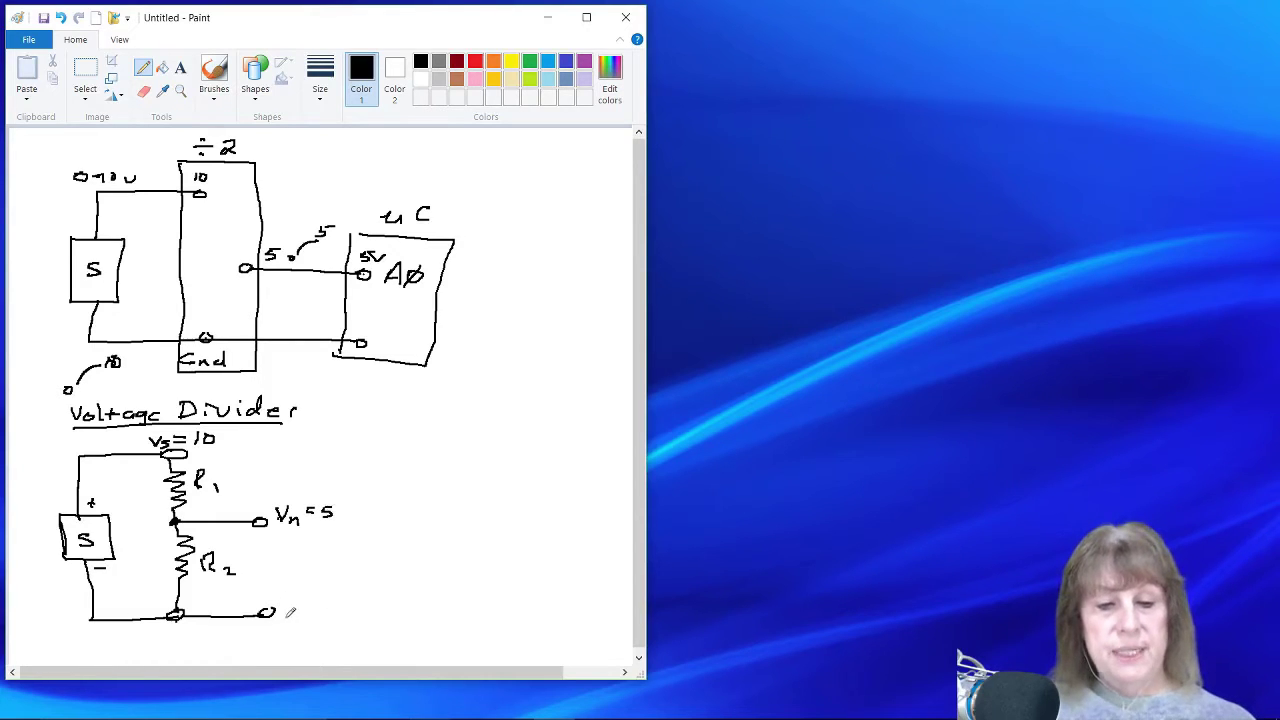
left_click_drag(290, 611, 287, 612)
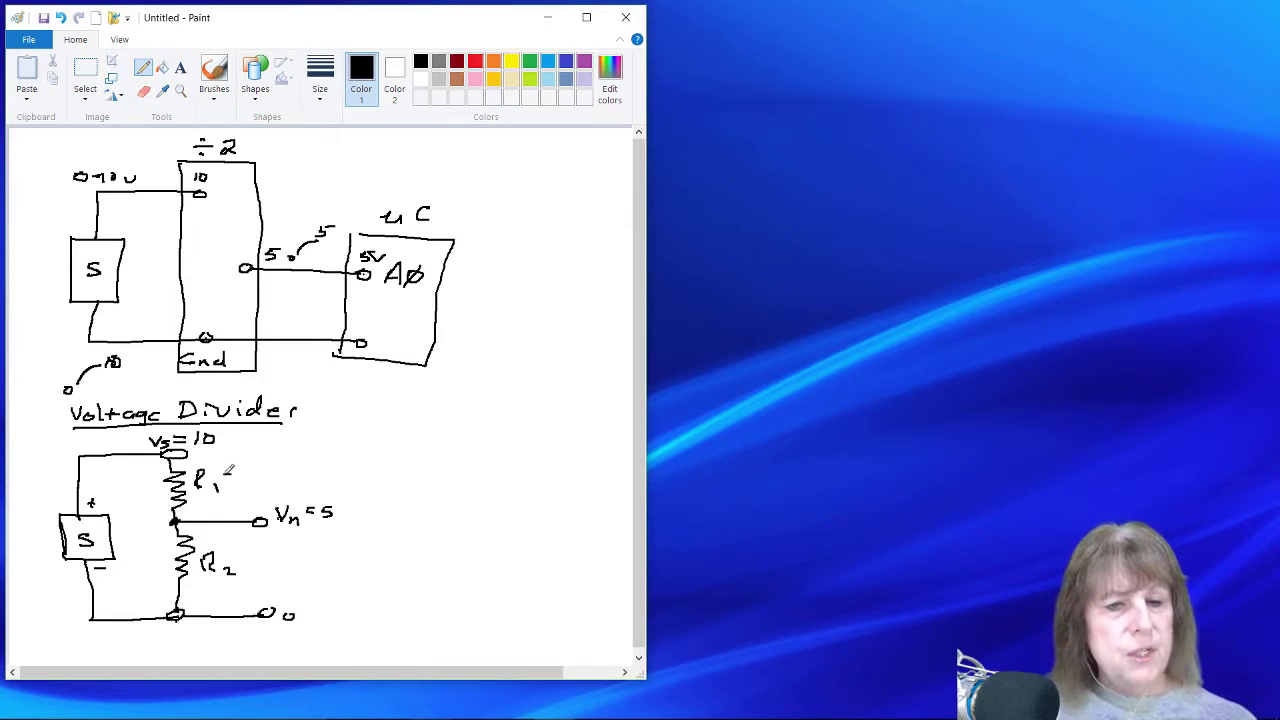
left_click_drag(226, 476, 238, 482)
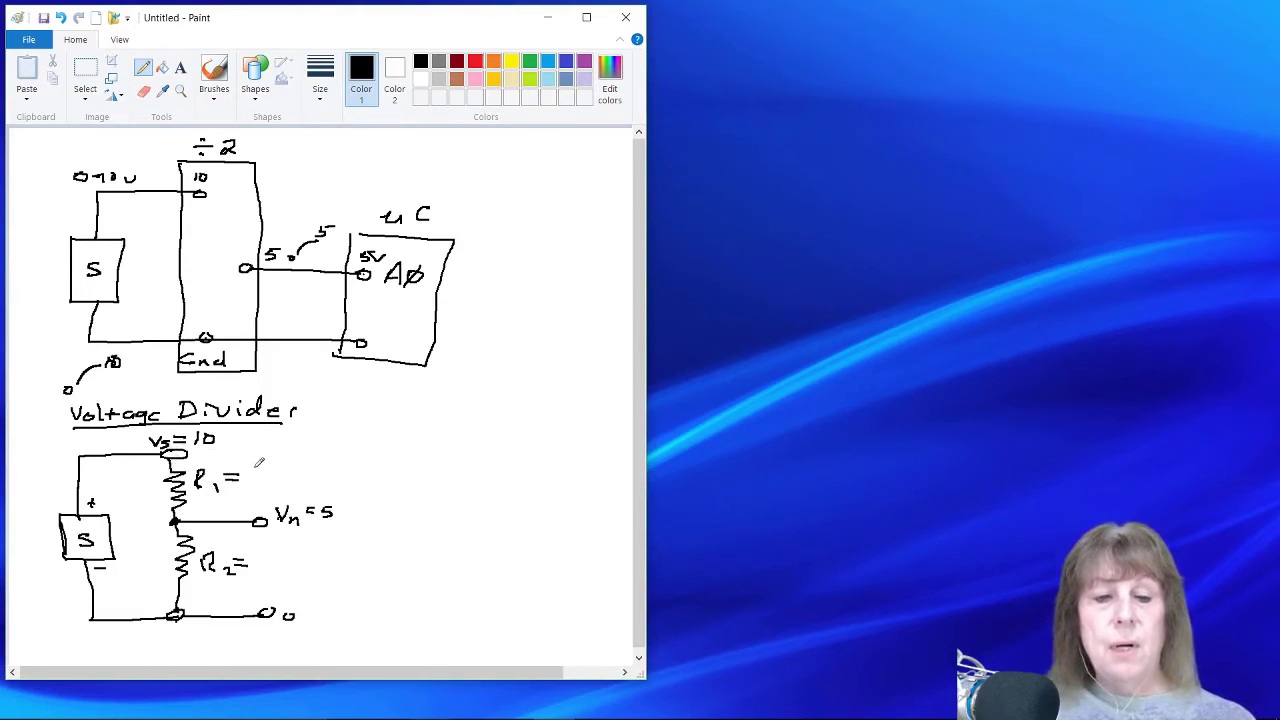
- Write 1K after R1= and 1K after R2=
mouse_move(254, 468)
left_mouse_down()
mouse_move(258, 486)
mouse_move(279, 488)
left_mouse_up()
mouse_move(259, 557)
left_mouse_down()
mouse_move(261, 572)
mouse_move(287, 577)
left_mouse_up()
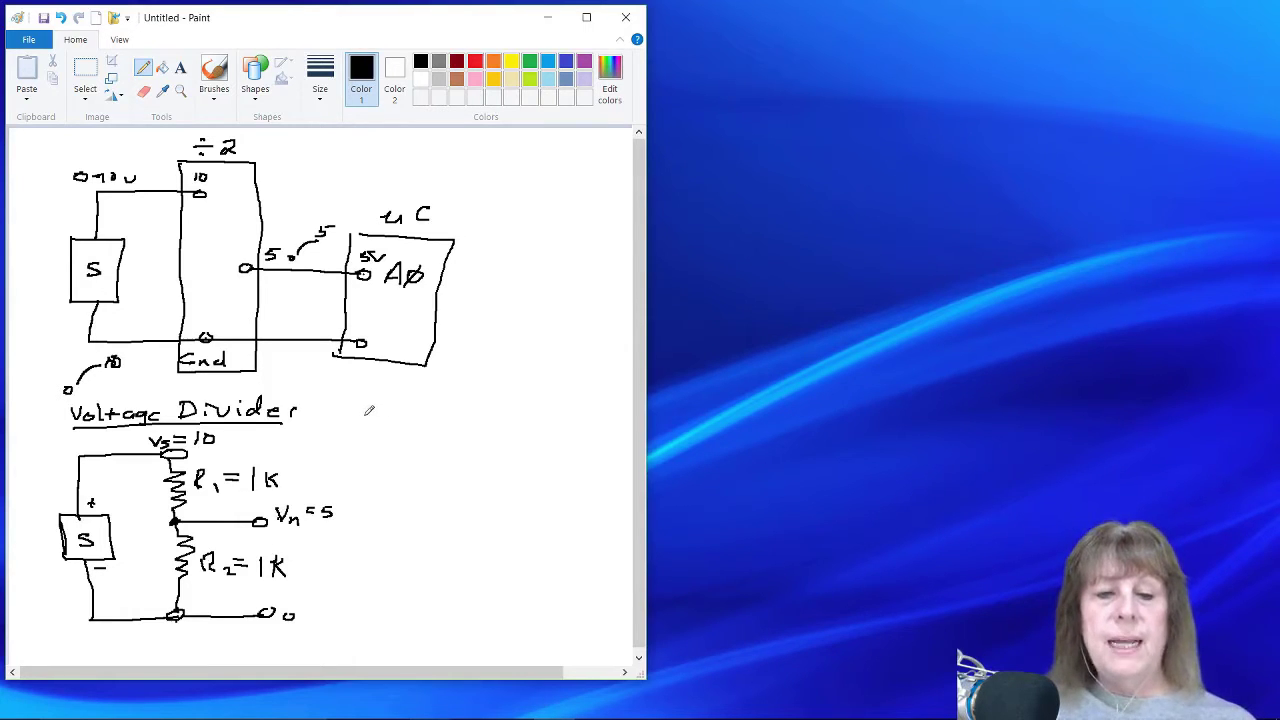
- Write 'Ohm's law ⇒ V=iR' beside the circuit and draw a curved current arrow past R1
left_click_drag(366, 416, 417, 424)
mouse_move(432, 421)
left_mouse_down()
mouse_move(427, 432)
mouse_move(512, 422)
left_mouse_up()
left_click_drag(502, 429, 560, 423)
left_click_drag(550, 428, 597, 432)
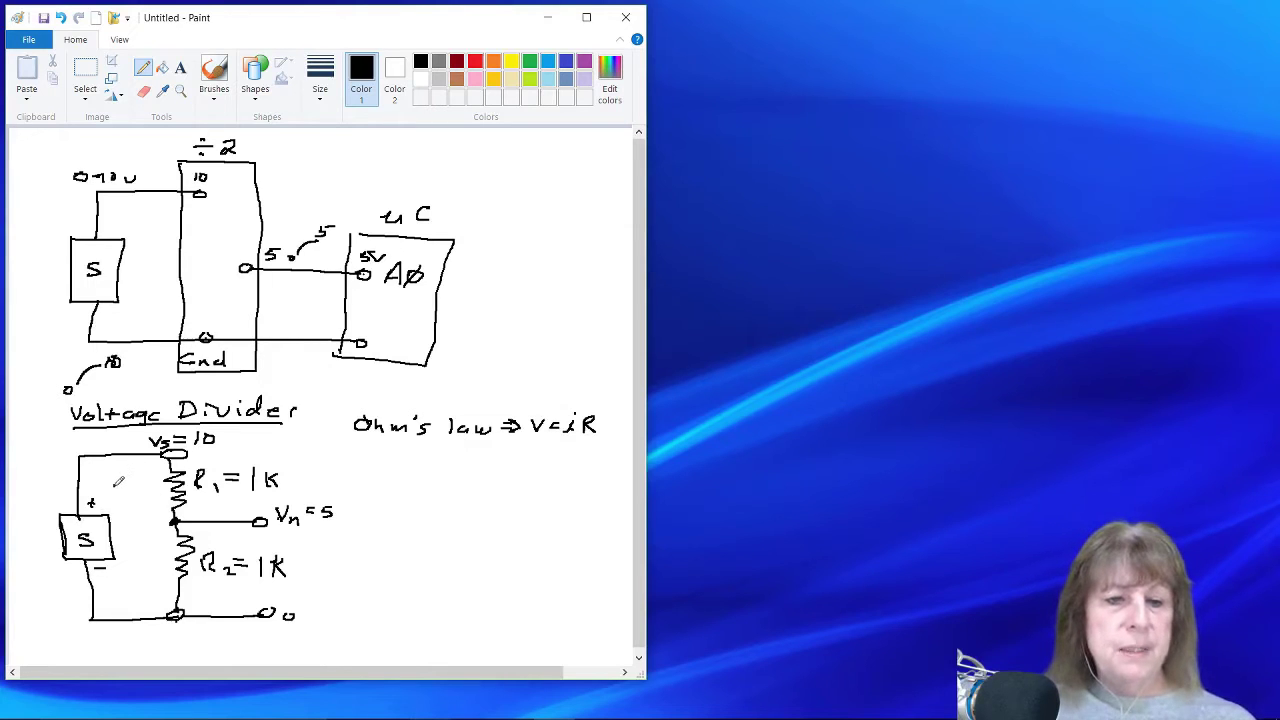
mouse_move(115, 486)
left_mouse_down()
mouse_move(157, 481)
mouse_move(156, 558)
left_mouse_up()
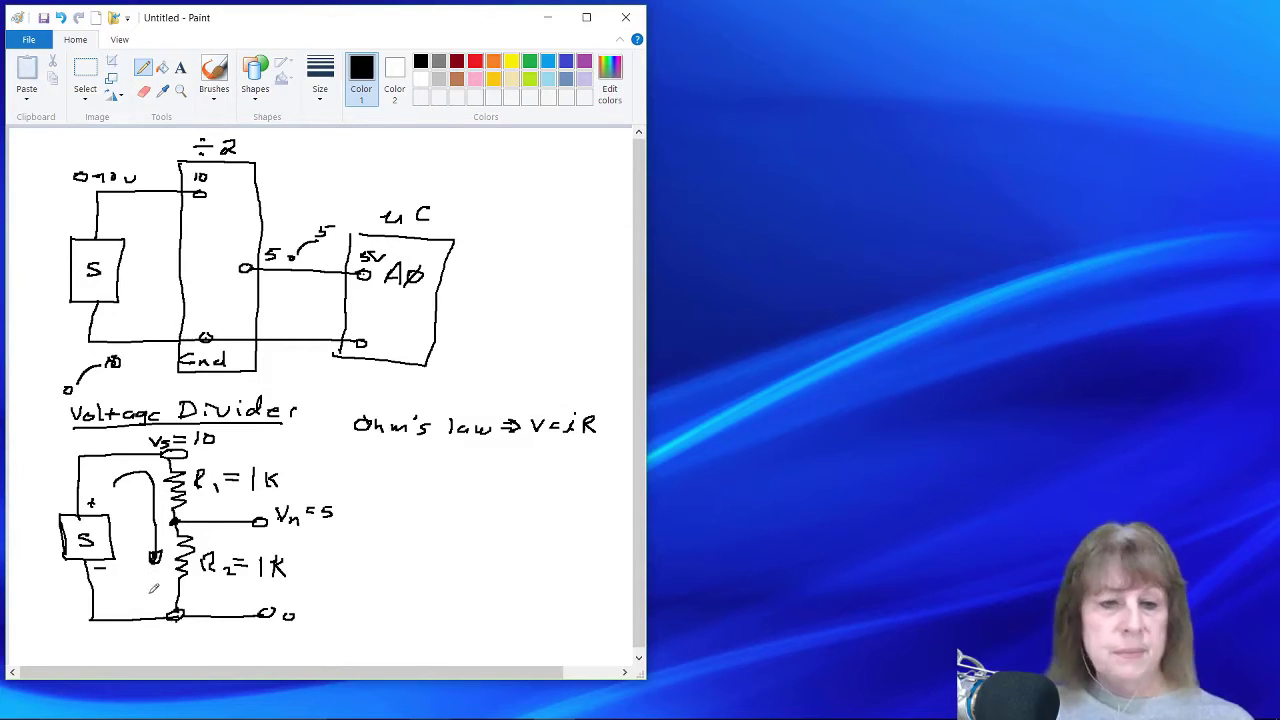
- Label the loop current 'i =' beside the source box
left_click_drag(129, 589, 137, 591)
left_click(136, 575)
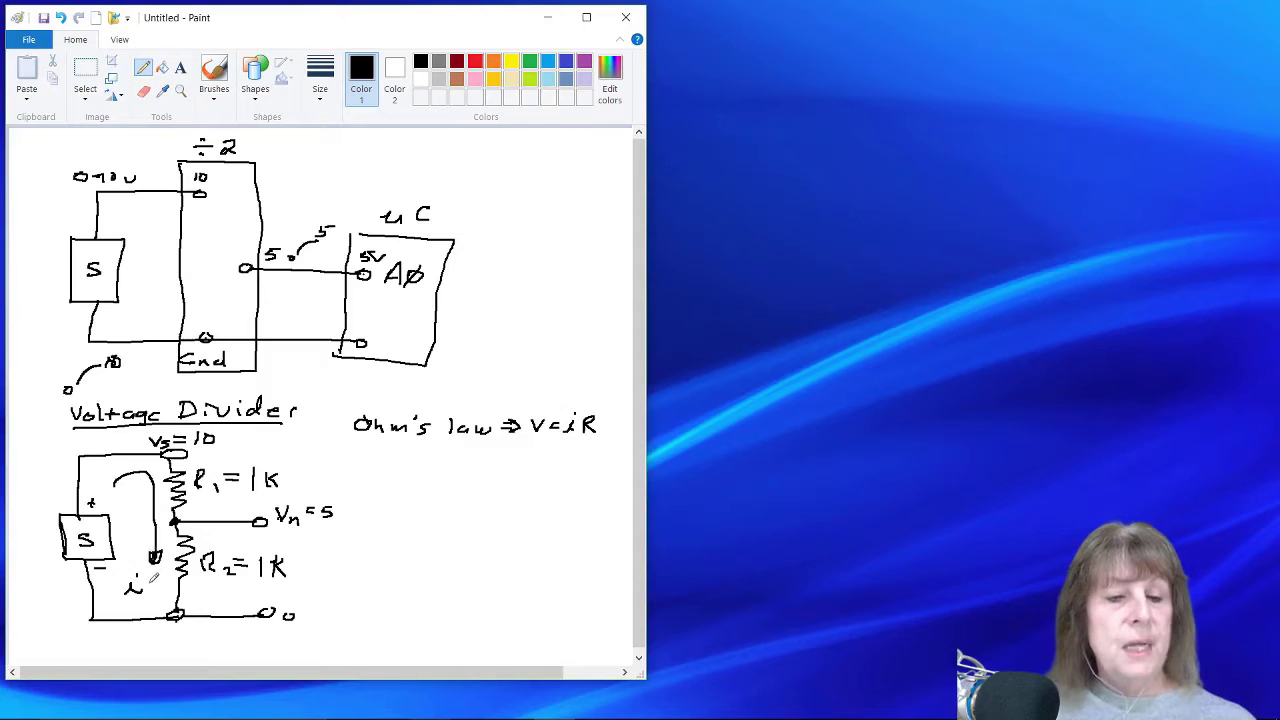
left_click_drag(144, 579, 155, 578)
left_click_drag(144, 585, 155, 584)
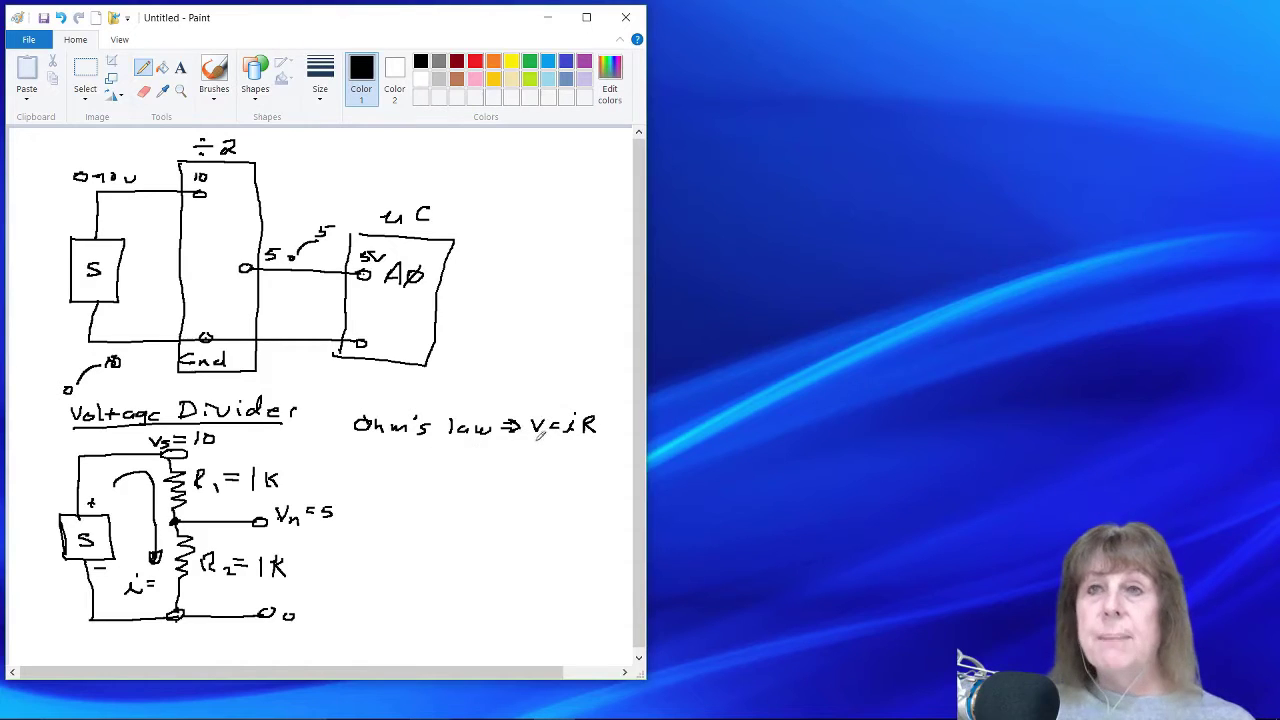
- Write 'i = V/R' beneath the Ohm's law line
left_click_drag(384, 460, 422, 458)
left_click(398, 453)
mouse_move(411, 463)
left_mouse_down()
mouse_move(463, 442)
mouse_move(460, 477)
left_mouse_up()
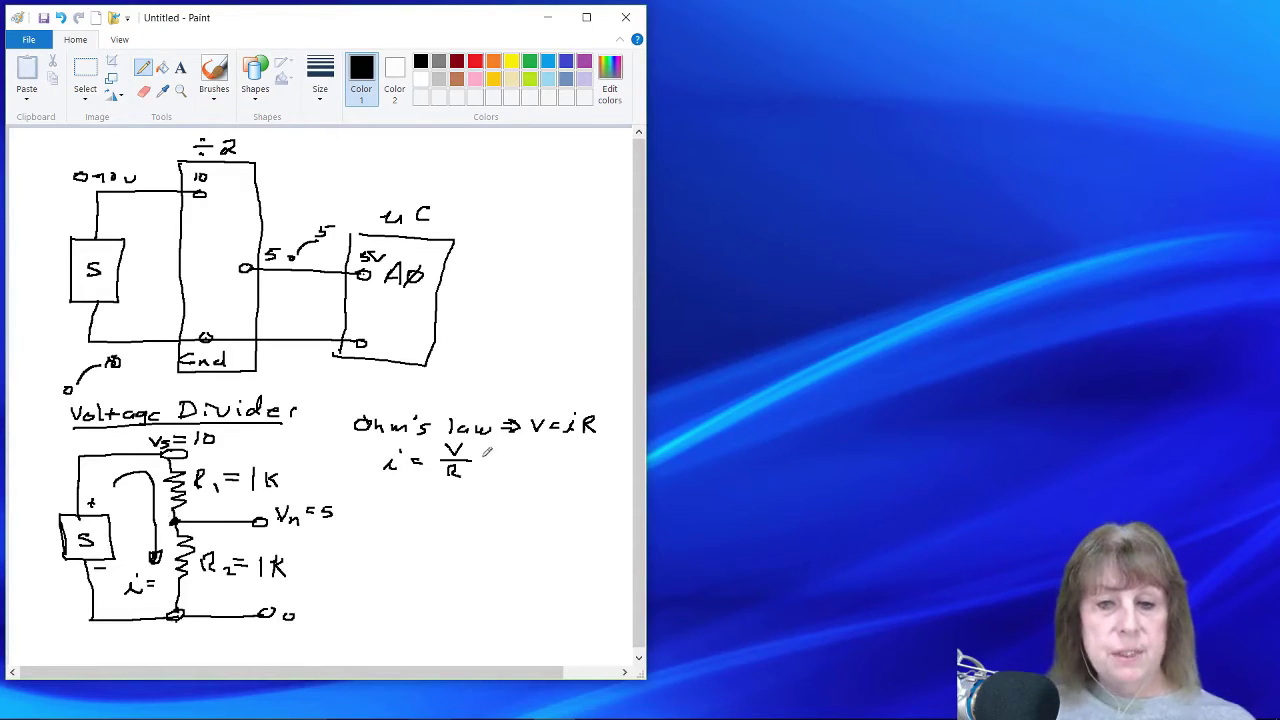
- Extend the equation to = 10/(R1+R2) = 10/2K = 5ma and write 5ma under i= in the circuit
mouse_move(483, 456)
left_mouse_down()
mouse_move(520, 462)
mouse_move(536, 449)
mouse_move(556, 461)
left_mouse_up()
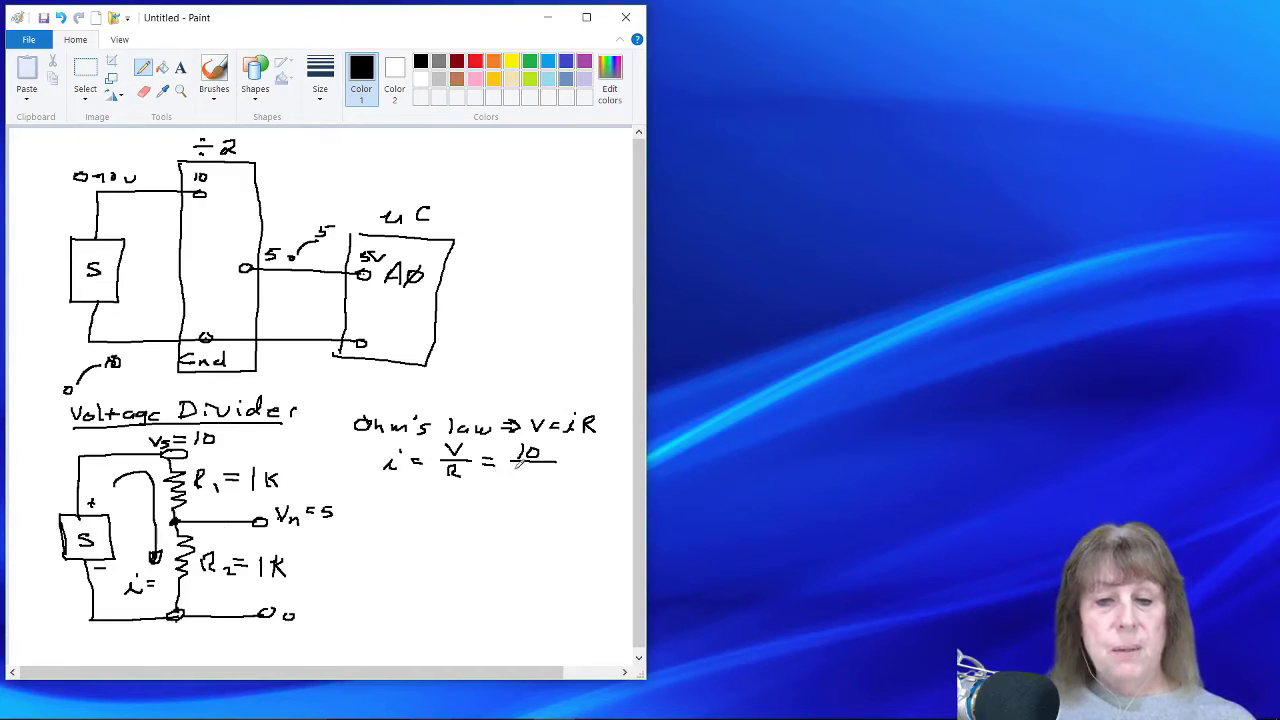
mouse_move(514, 470)
left_mouse_down()
mouse_move(511, 482)
mouse_move(556, 468)
mouse_move(582, 481)
left_mouse_up()
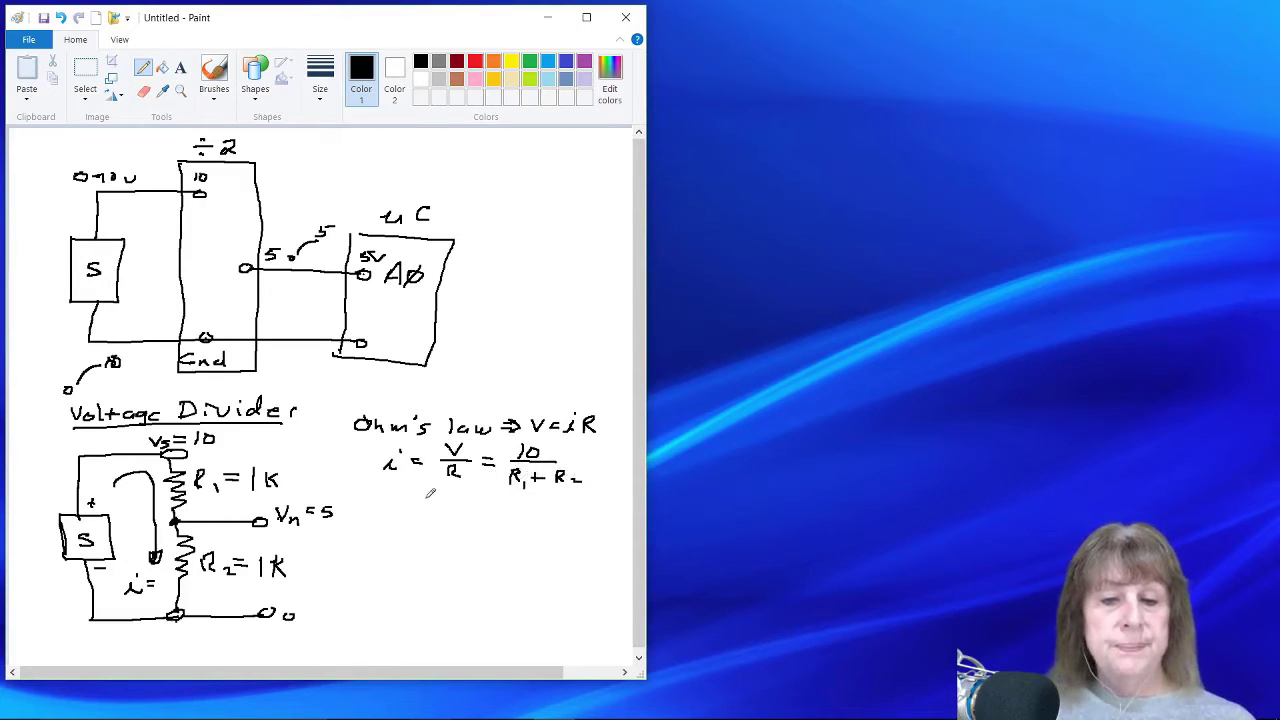
left_click_drag(420, 499, 512, 500)
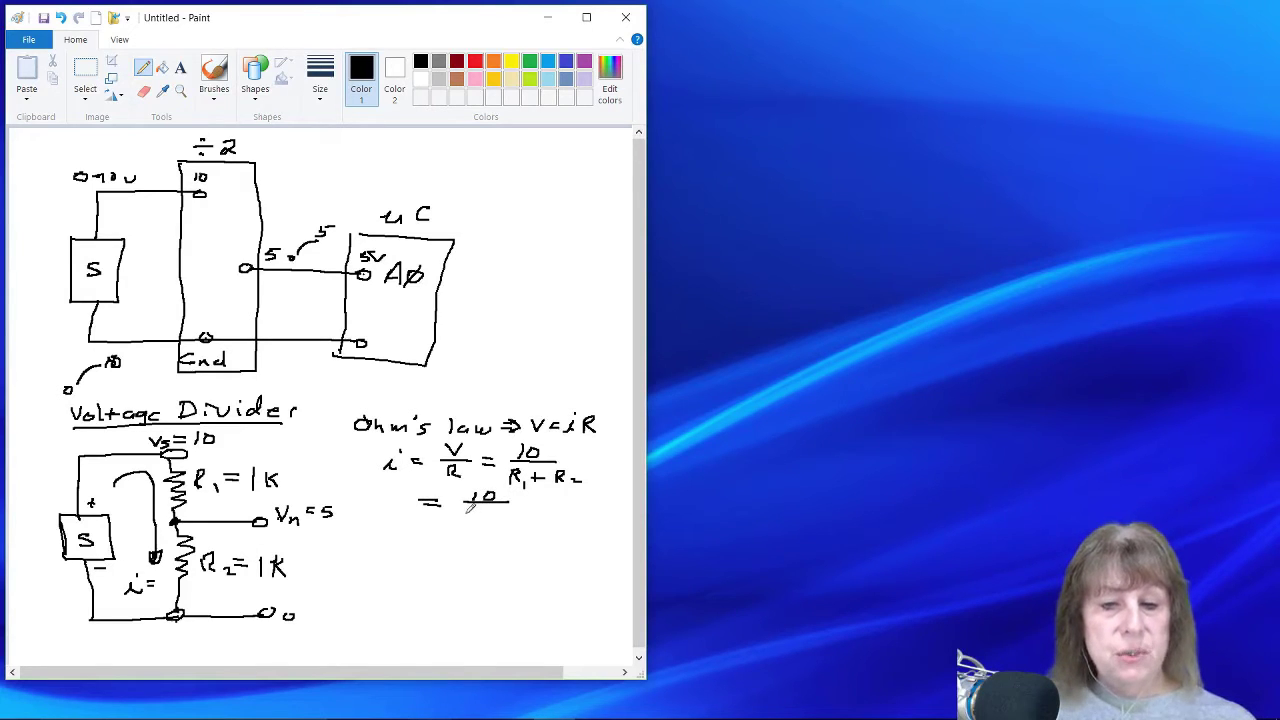
mouse_move(466, 505)
left_mouse_down()
mouse_move(480, 522)
mouse_move(533, 511)
left_mouse_up()
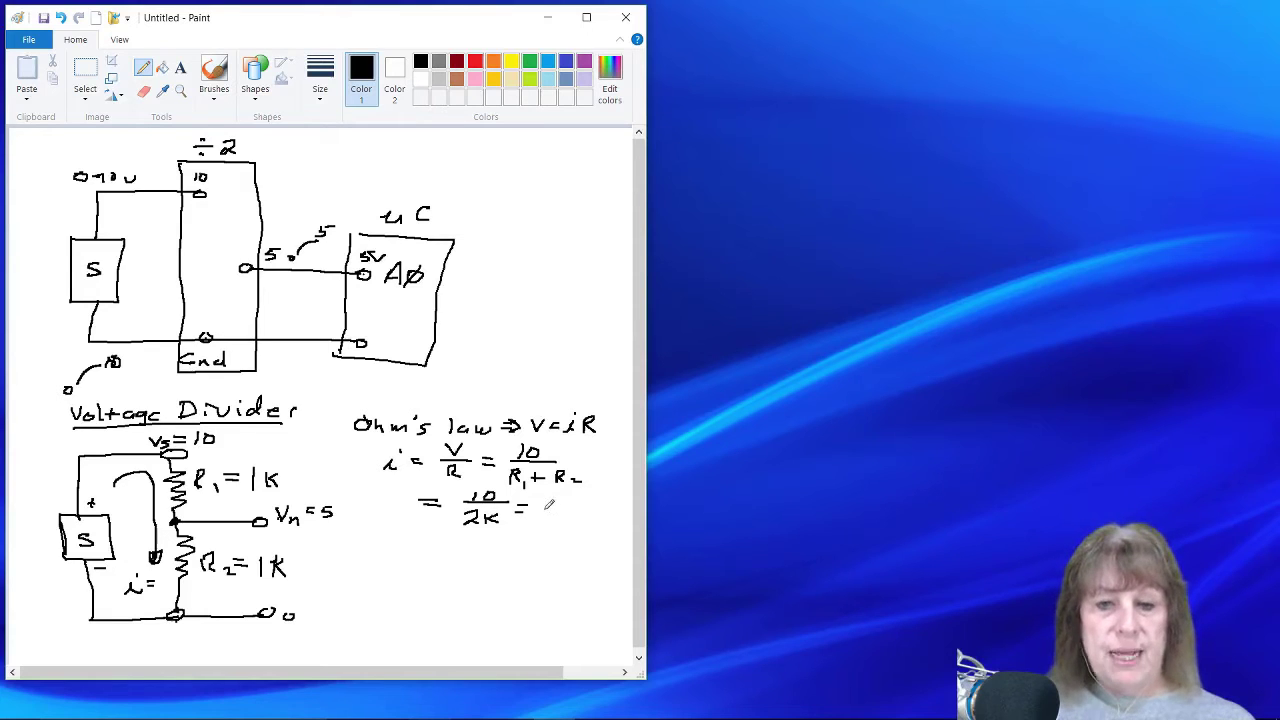
mouse_move(541, 500)
left_mouse_down()
mouse_move(552, 510)
mouse_move(538, 516)
mouse_move(557, 501)
mouse_move(576, 512)
left_mouse_up()
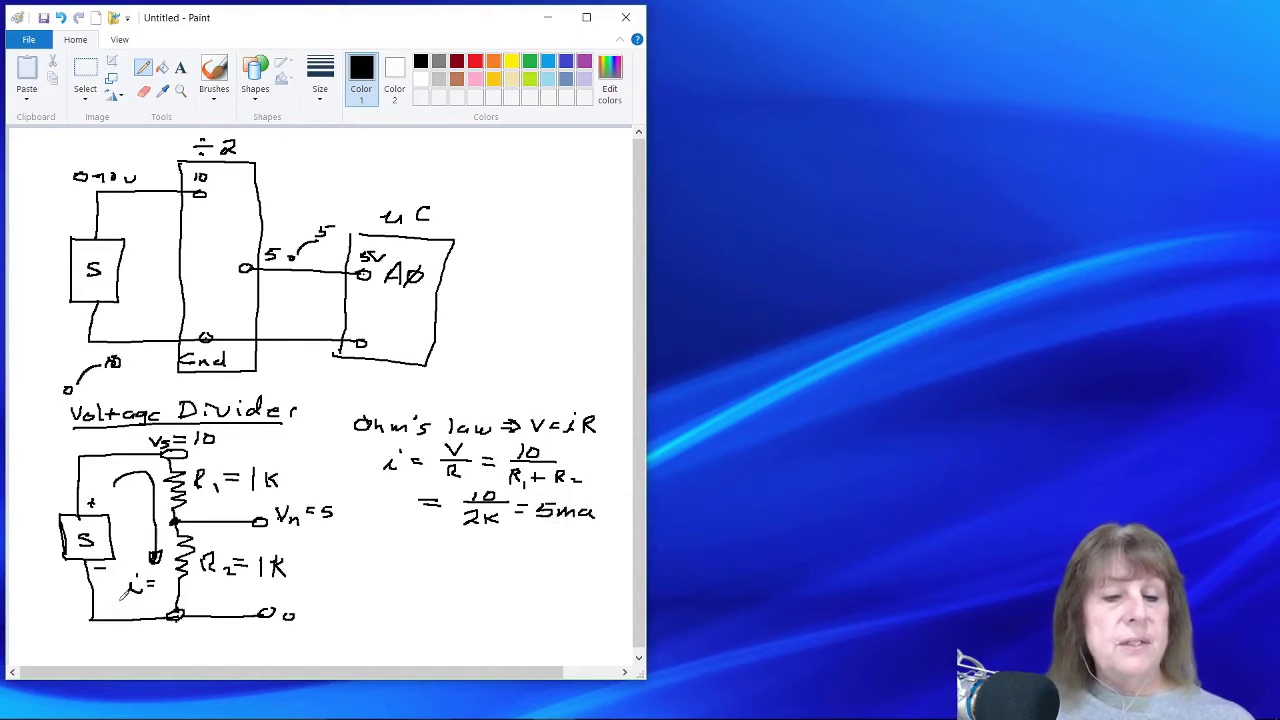
left_click_drag(122, 597, 168, 608)
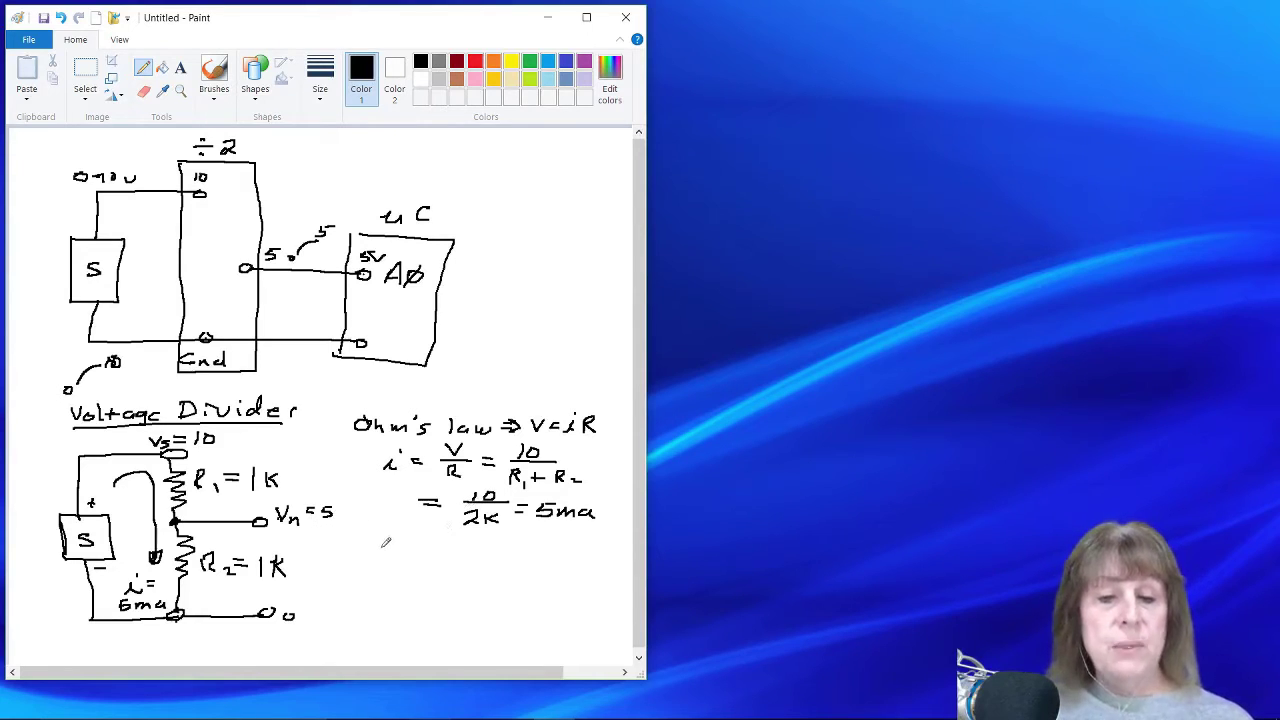
- Write Vn = VR2 = iR2, then = 5ma x 1000 on the next line
left_click_drag(377, 540, 418, 548)
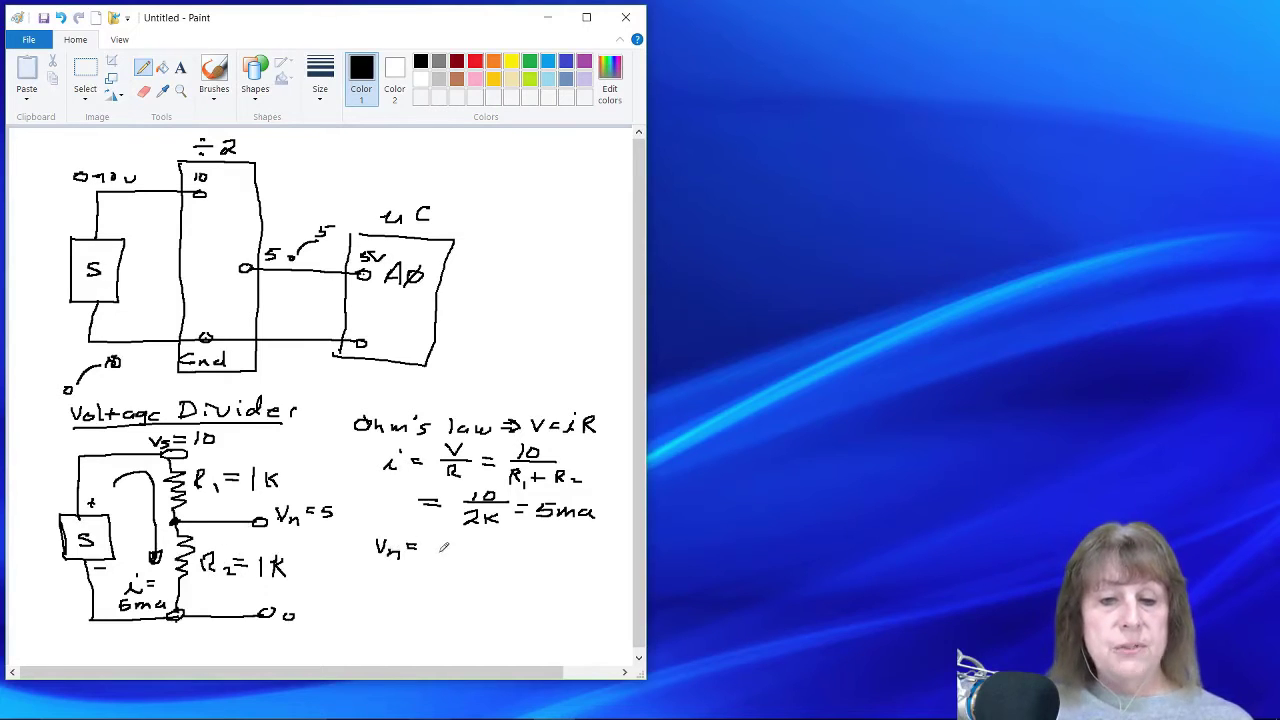
mouse_move(430, 539)
left_mouse_down()
mouse_move(446, 562)
mouse_move(491, 546)
left_mouse_up()
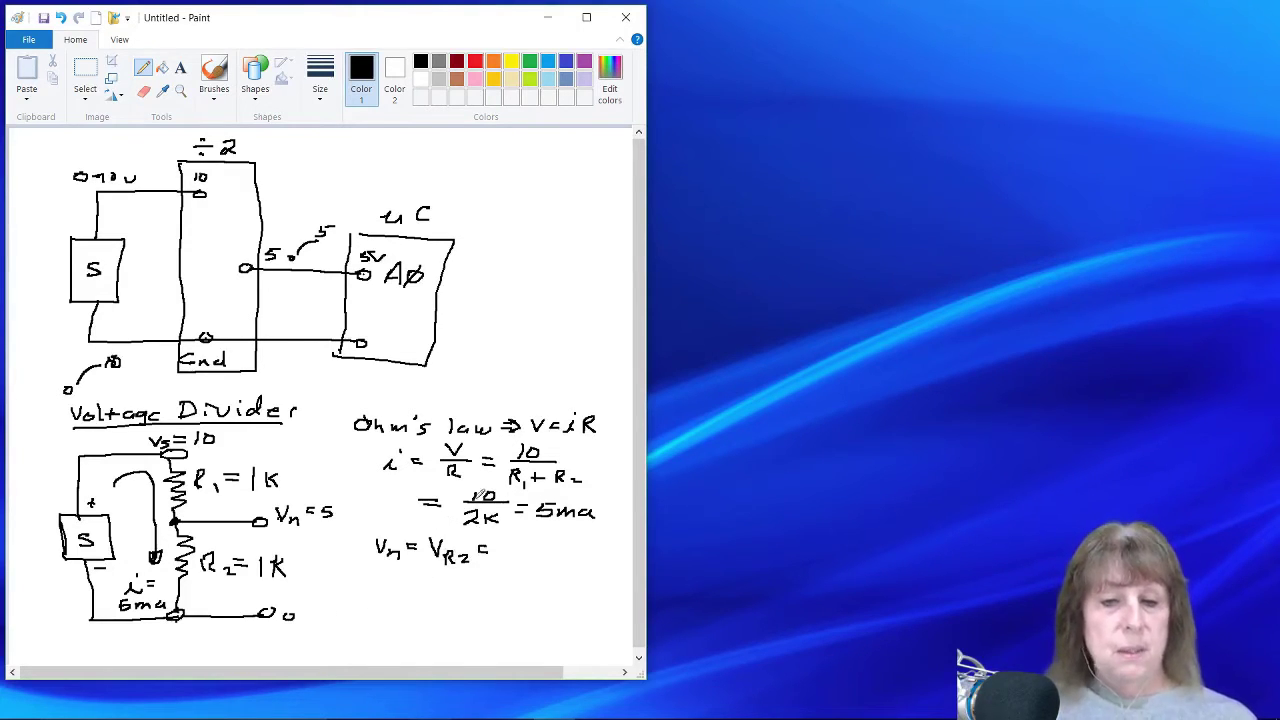
left_click_drag(503, 546, 556, 560)
left_click(516, 536)
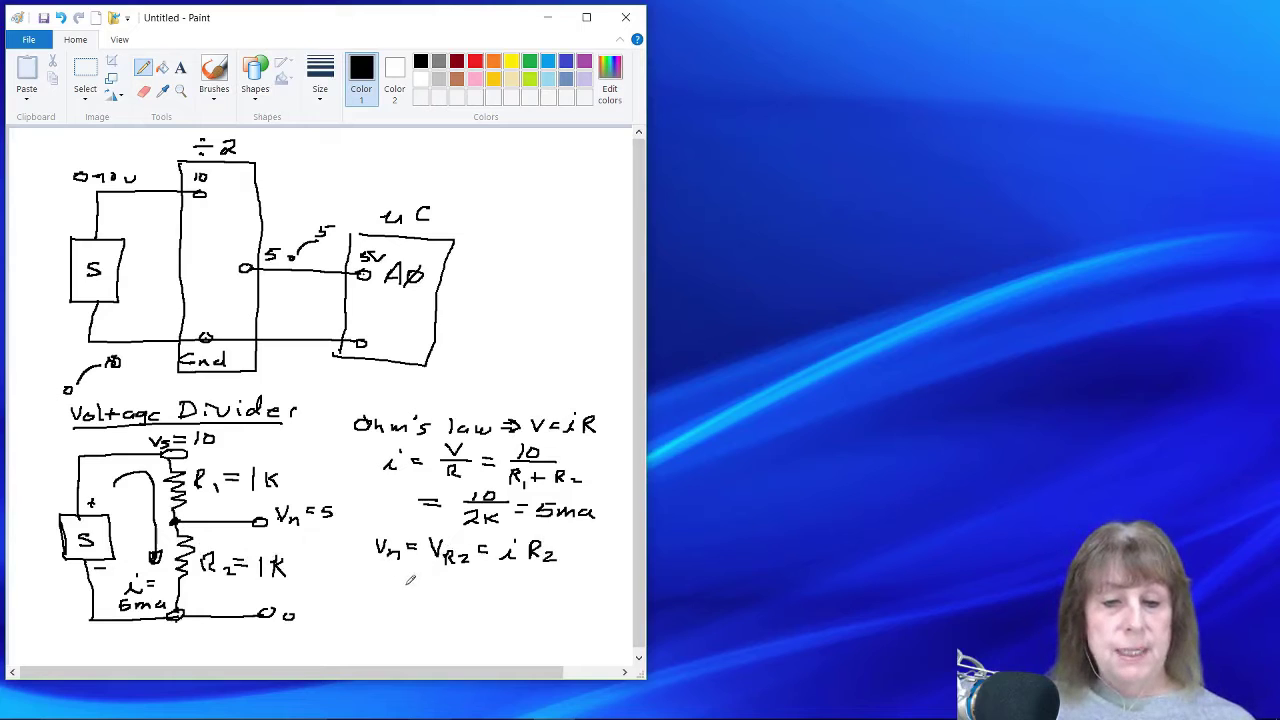
left_click_drag(403, 584, 415, 584)
mouse_move(403, 589)
left_mouse_down()
mouse_move(439, 592)
mouse_move(448, 578)
mouse_move(493, 594)
left_mouse_up()
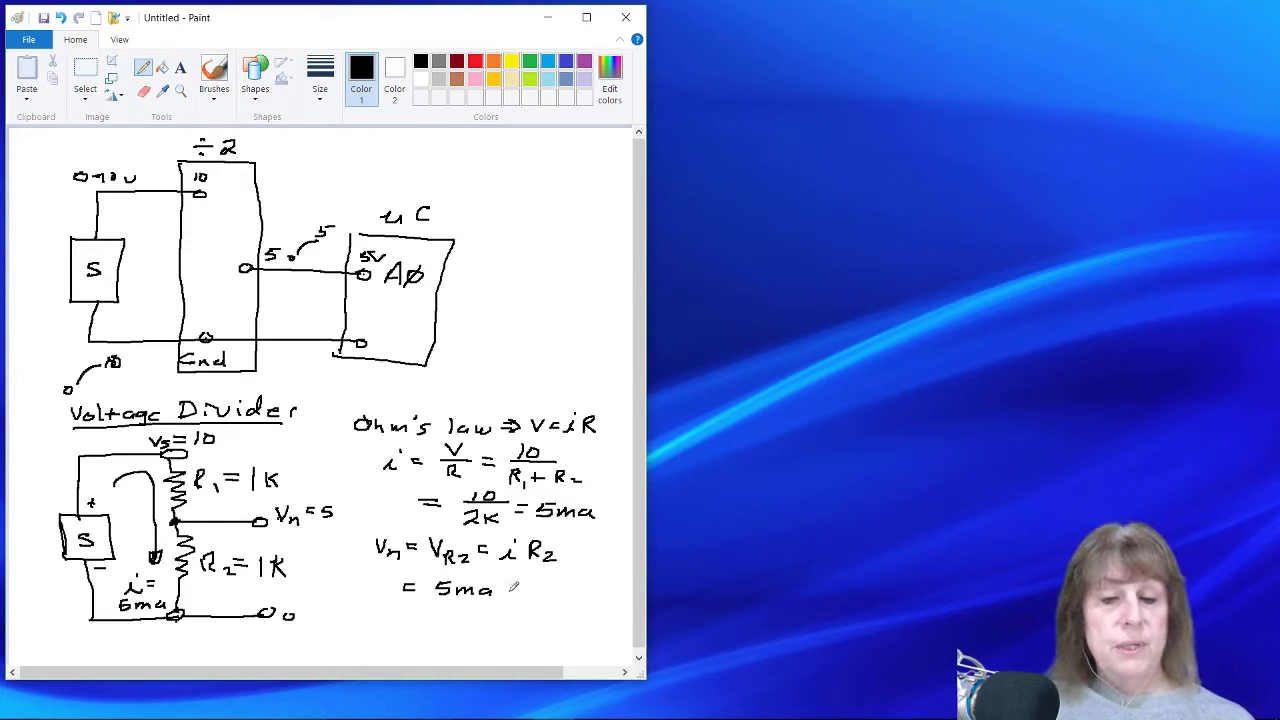
mouse_move(507, 583)
left_mouse_down()
mouse_move(558, 590)
mouse_move(562, 578)
left_mouse_up()
mouse_move(580, 575)
left_mouse_down()
mouse_move(582, 590)
mouse_move(578, 578)
left_mouse_up()
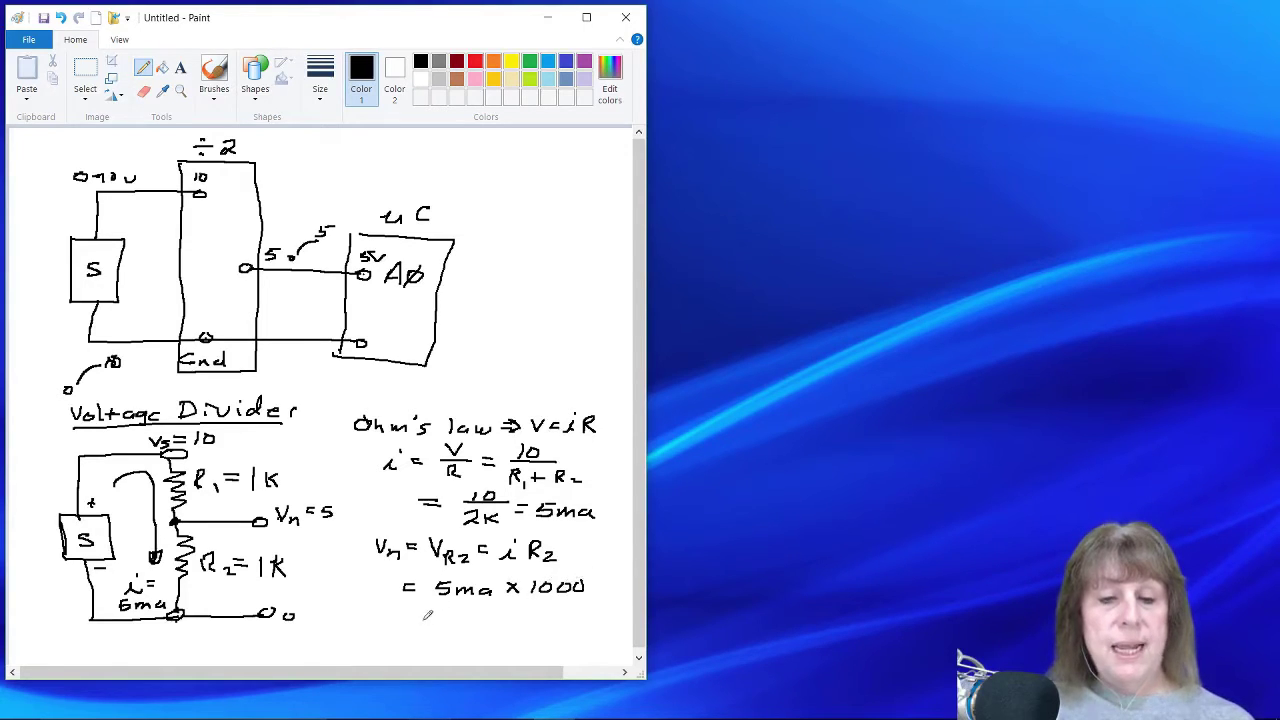
- Finish the calculation with Vn = 5.0V, undoing and redoing the messy subscript
left_click_drag(404, 616, 416, 621)
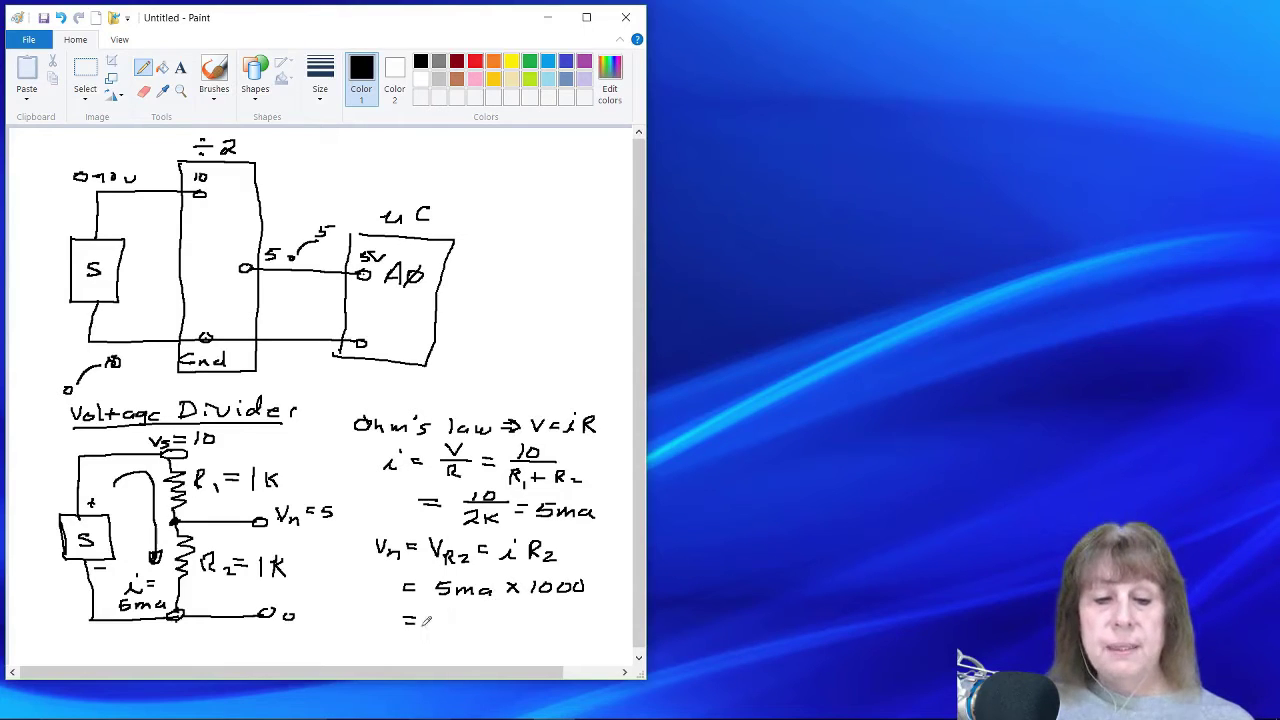
mouse_move(438, 605)
left_mouse_down()
mouse_move(440, 623)
mouse_move(456, 604)
mouse_move(516, 607)
left_mouse_up()
left_click(465, 621)
mouse_move(365, 607)
left_mouse_down()
mouse_move(389, 606)
mouse_move(388, 623)
left_mouse_up()
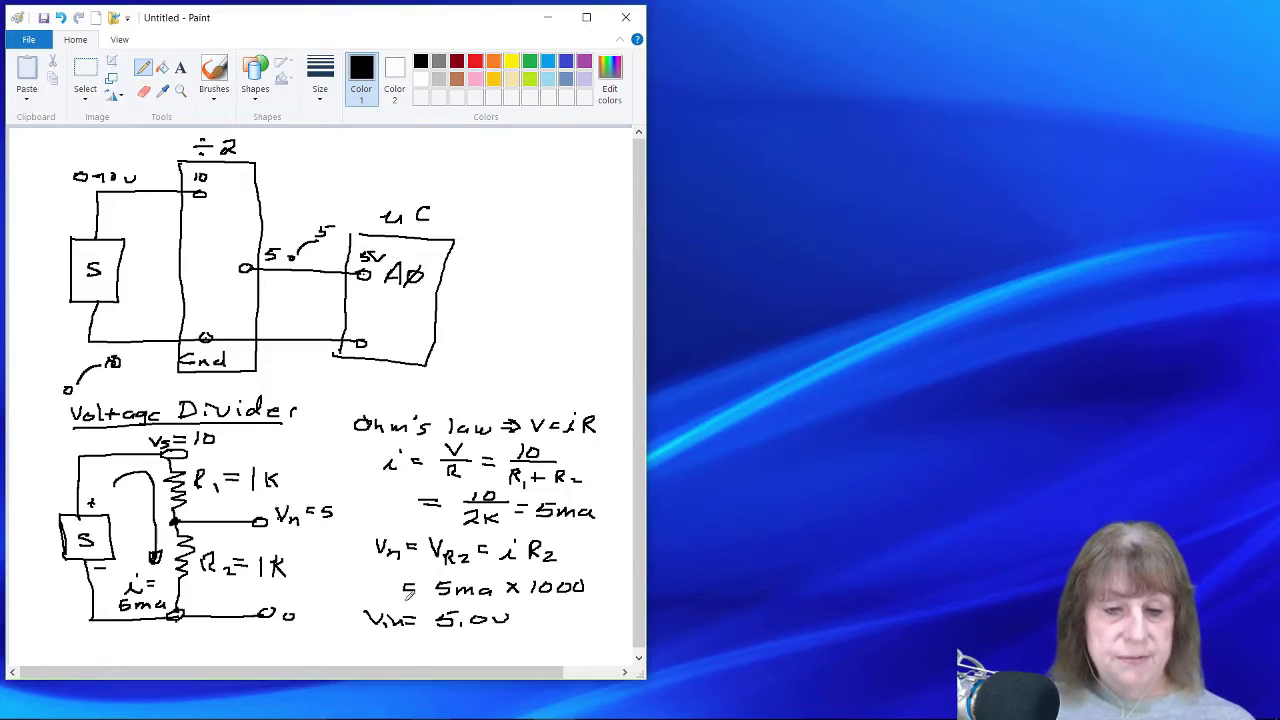
left_click_drag(386, 617, 412, 621)
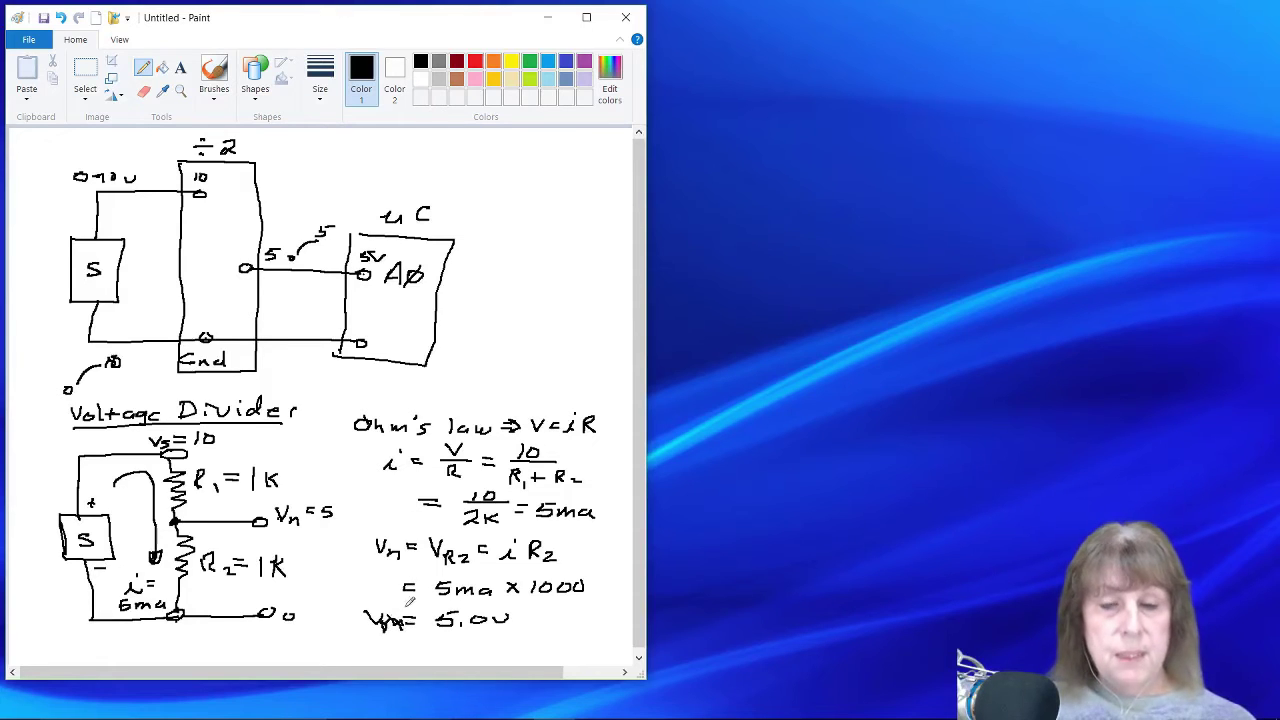
key("ctrl+z")
key("ctrl+z")
key("ctrl+z")
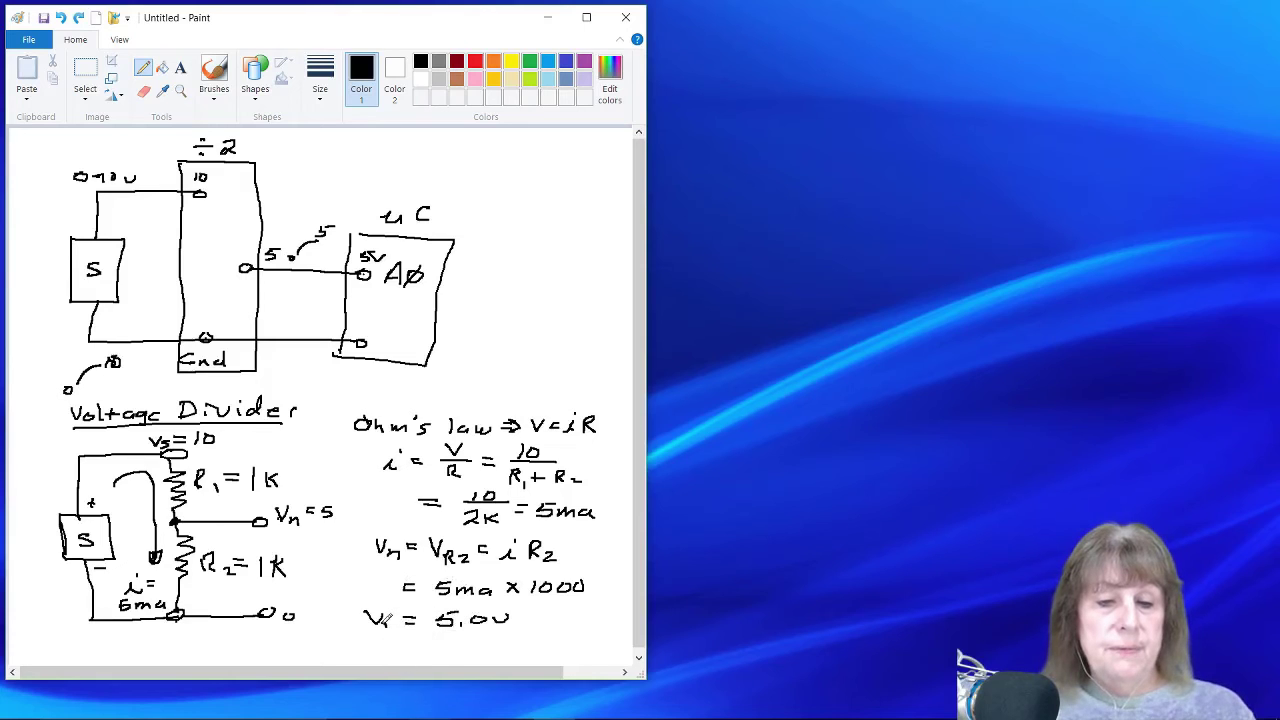
left_click_drag(377, 627, 391, 628)
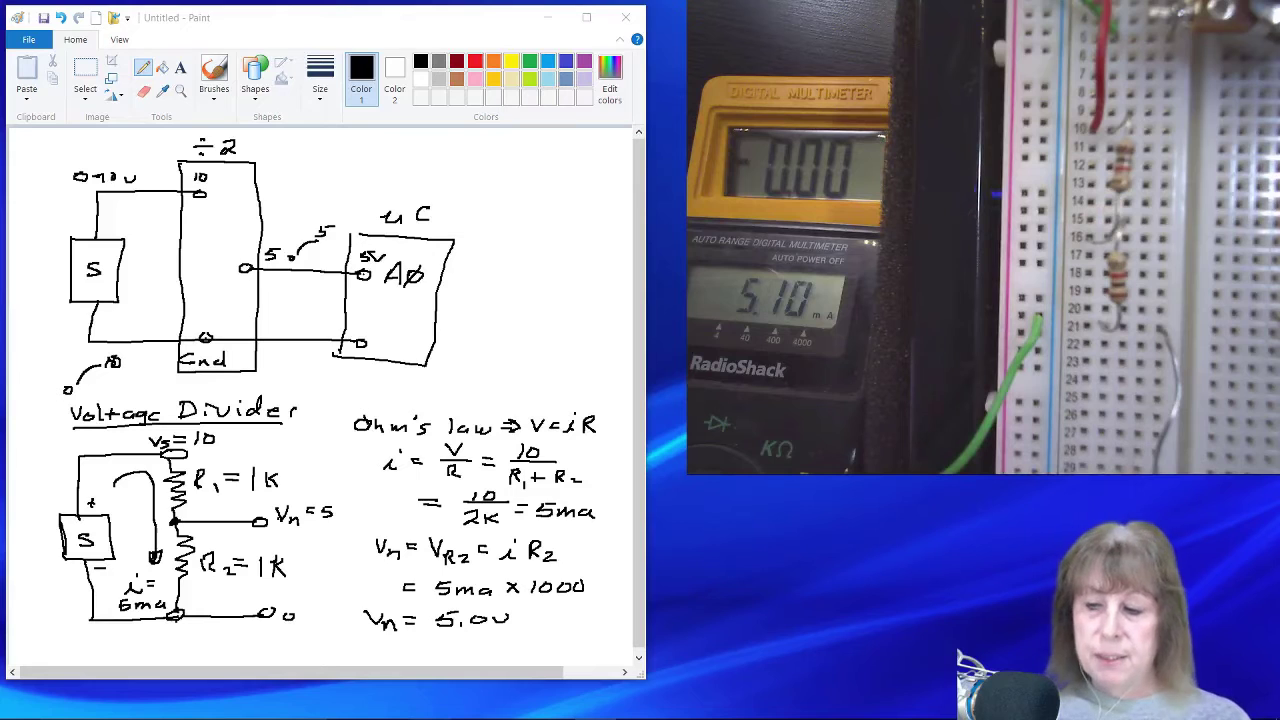
- Back in Paint, draw a small circled ammeter marker on the bottom wire below the 5ma label
key("alt+Tab")
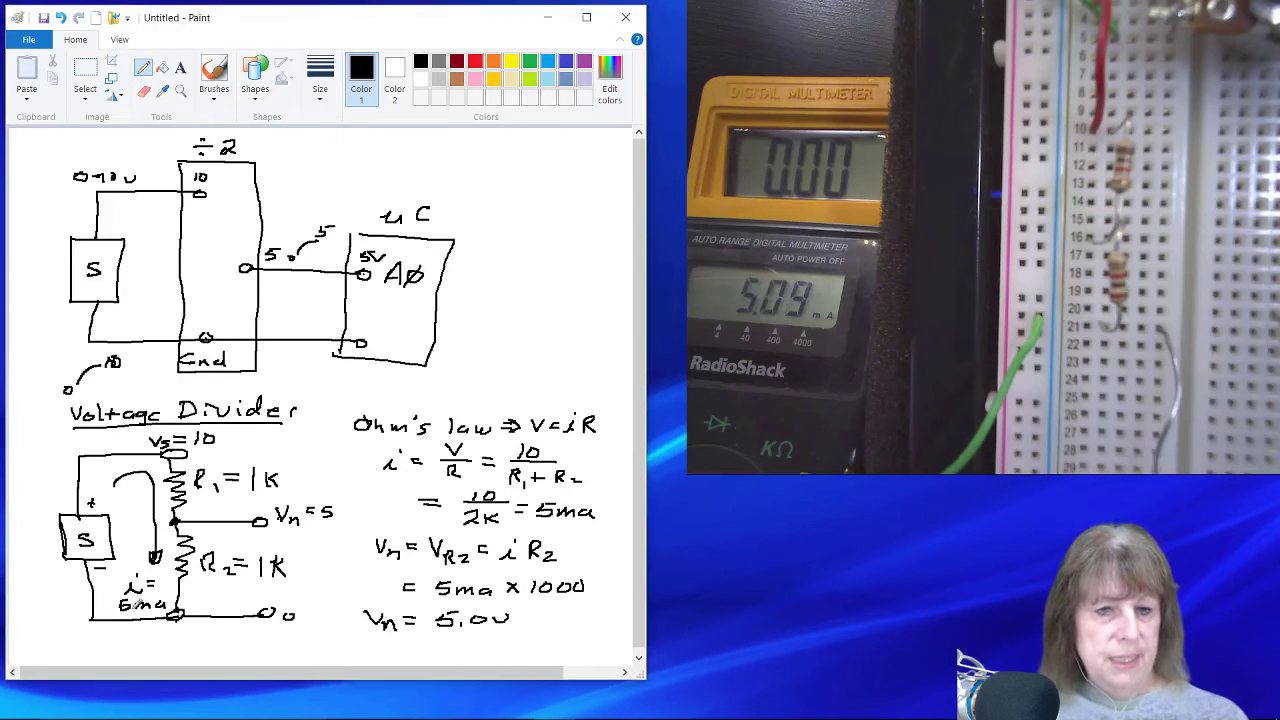
mouse_move(106, 617)
left_mouse_down()
mouse_move(132, 629)
mouse_move(124, 604)
mouse_move(106, 611)
mouse_move(120, 628)
mouse_move(126, 610)
mouse_move(112, 624)
left_mouse_up()
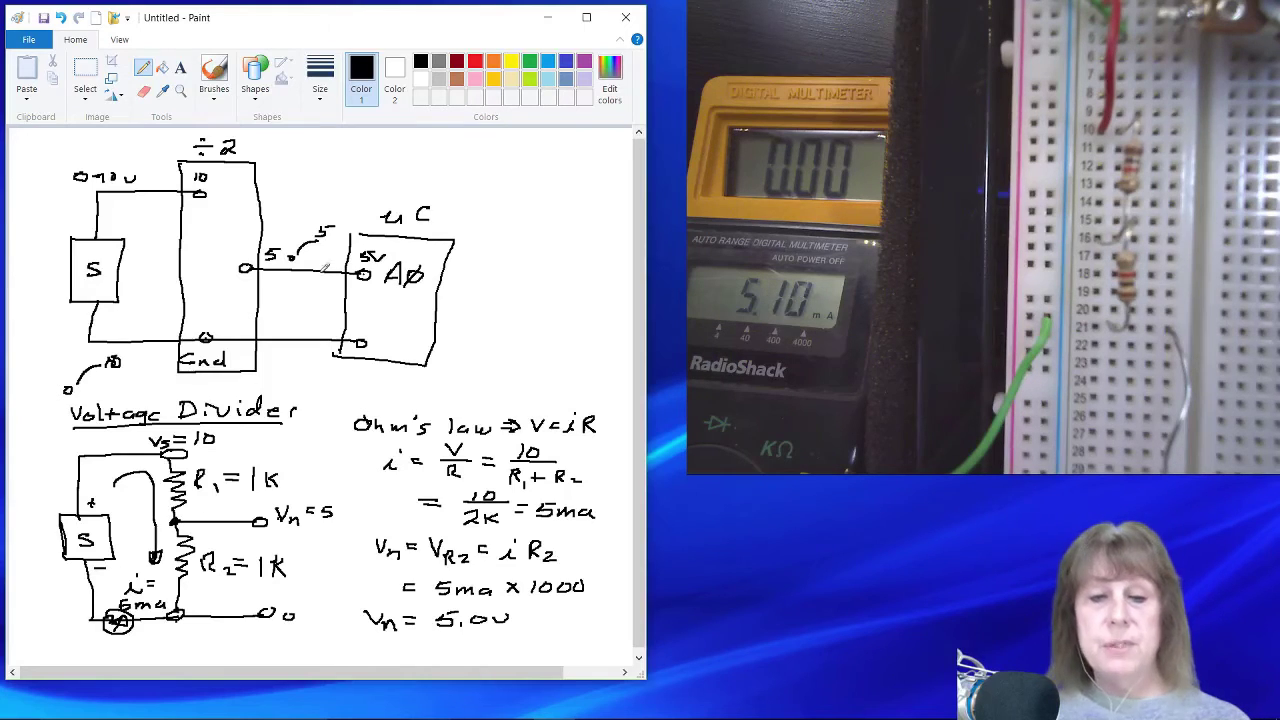
- Write the measured 5.09 below the Vn=5 working and retouch the 10 beside Vs
mouse_move(318, 522)
left_mouse_down()
mouse_move(305, 536)
mouse_move(370, 528)
left_mouse_up()
left_click(323, 543)
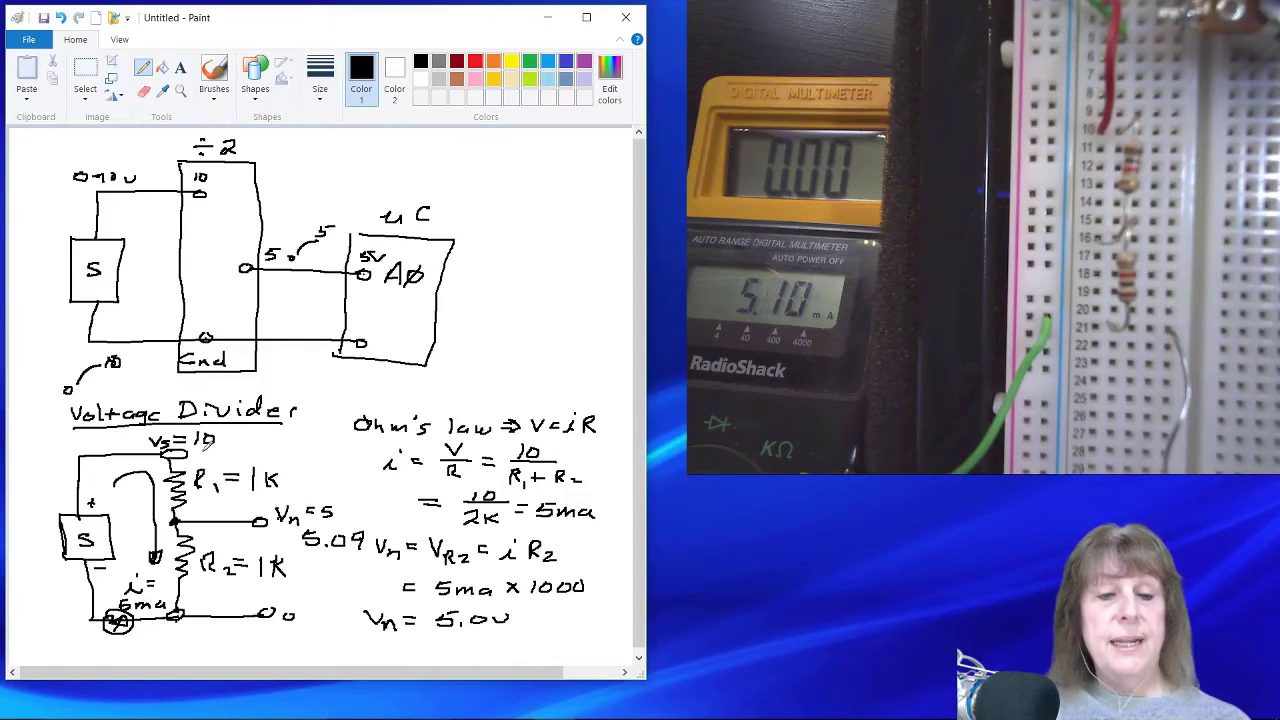
mouse_move(203, 450)
left_mouse_down()
mouse_move(203, 463)
mouse_move(268, 453)
left_mouse_up()
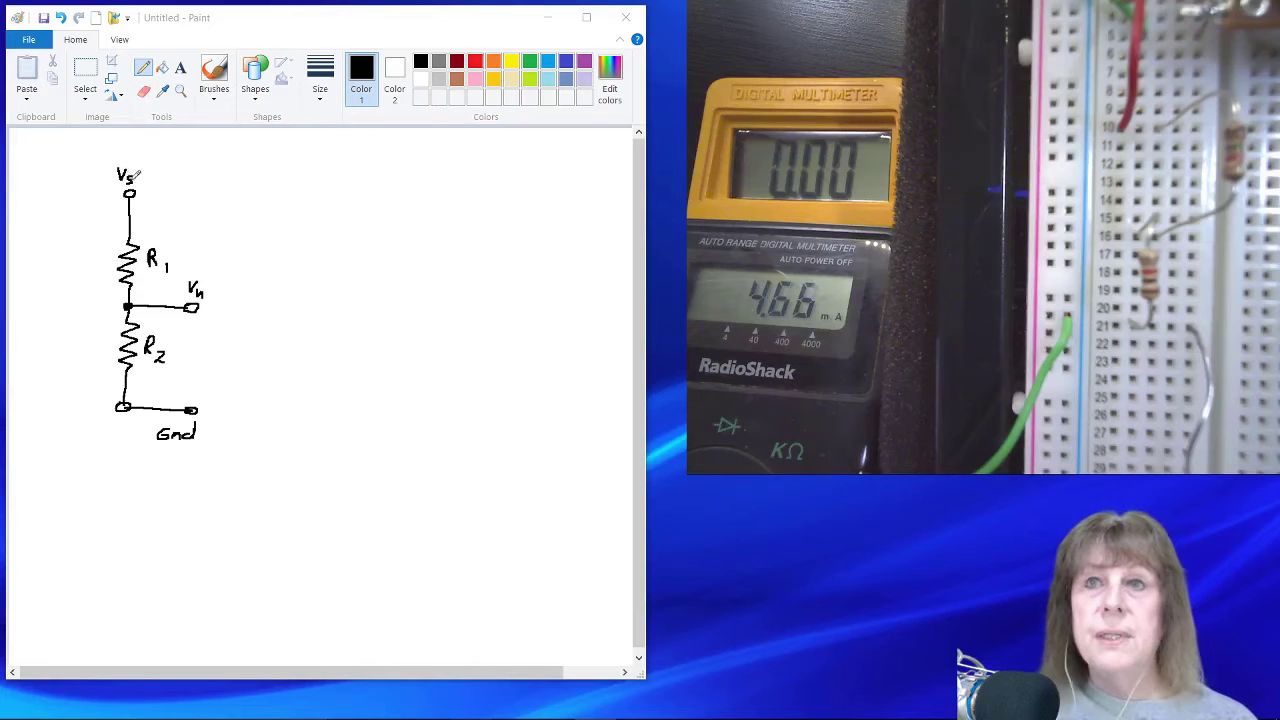
- Handwrite '= 5v' after the Vn label on the fresh divider schematic
left_click(213, 286)
left_click_drag(211, 286, 222, 285)
left_click_drag(211, 291, 227, 297)
left_click_drag(229, 282, 256, 283)
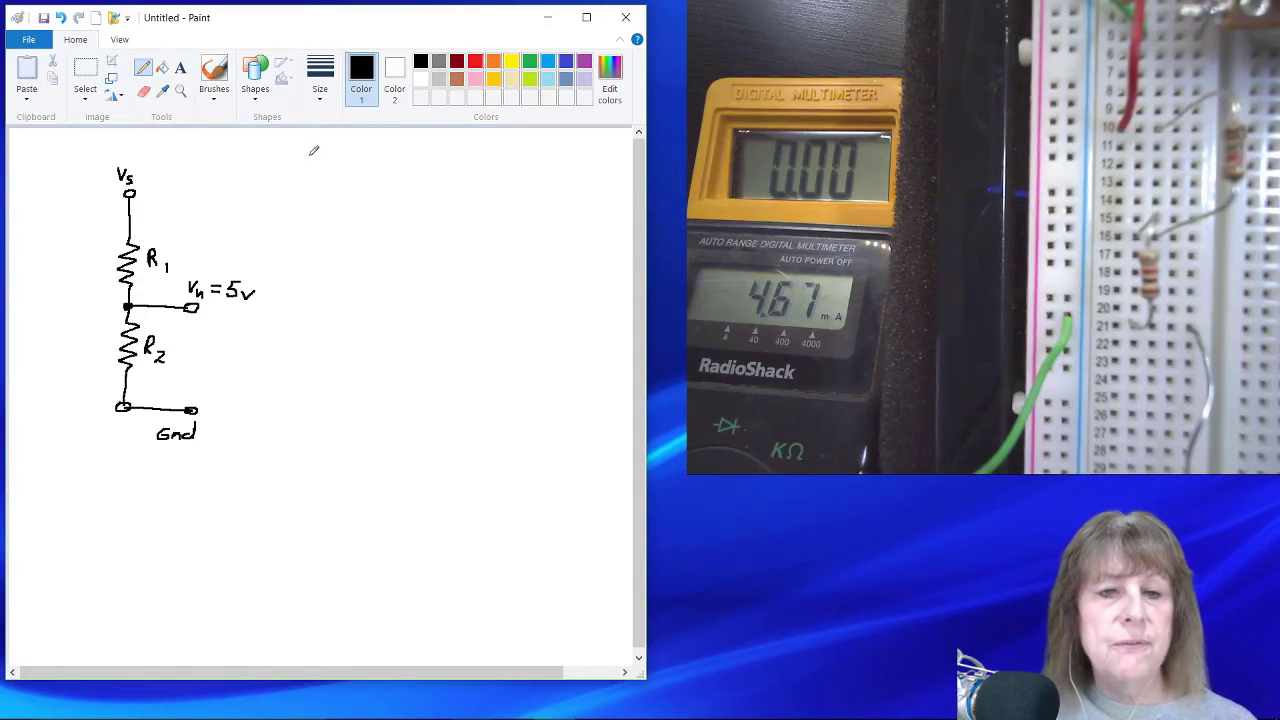
- Handwrite 'Voltage divider rule' across the top right of the canvas, beside the schematic
left_click_drag(307, 146, 350, 161)
mouse_move(344, 153)
left_mouse_down()
mouse_move(386, 164)
mouse_move(423, 149)
mouse_move(431, 162)
left_mouse_up()
mouse_move(442, 150)
left_mouse_down()
mouse_move(487, 146)
mouse_move(489, 158)
mouse_move(548, 152)
left_mouse_up()
left_click_drag(553, 152, 566, 160)
left_click_drag(578, 140, 578, 162)
left_click_drag(586, 156, 597, 160)
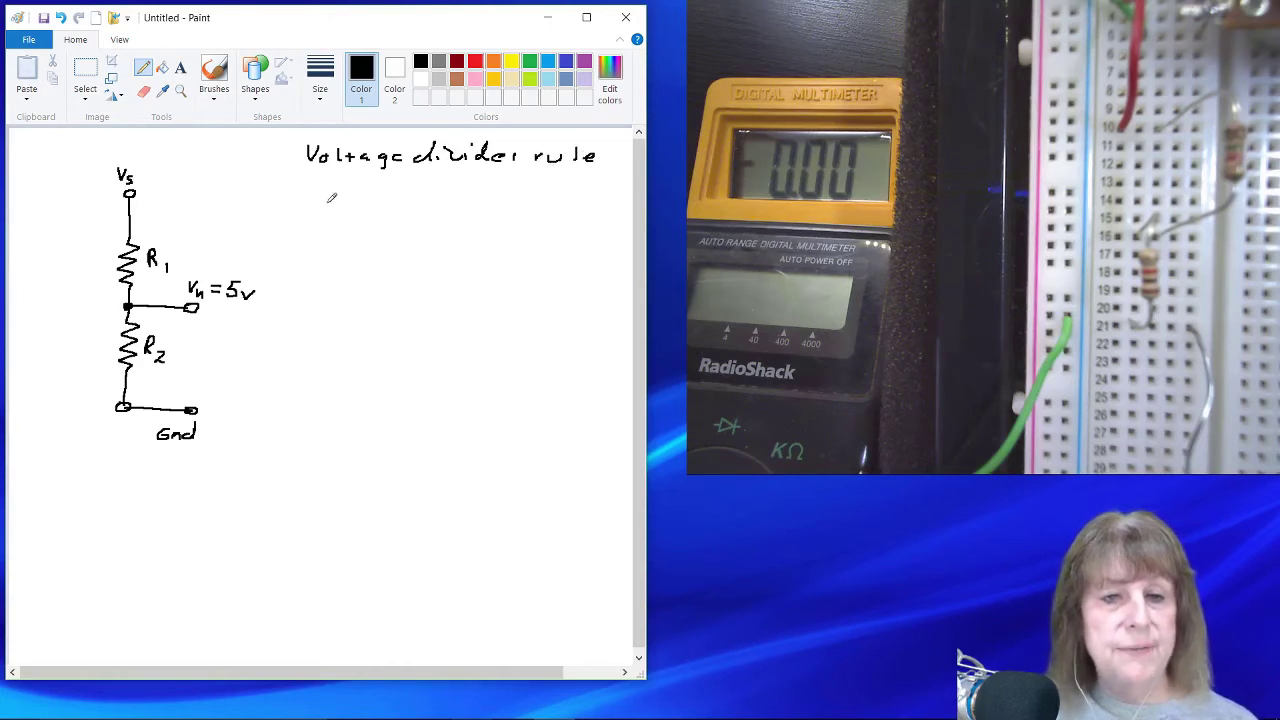
- Handwrite Vn = (R2 / (R1+R2)) Vs beneath the heading, with a hand-drawn fraction line
left_click_drag(326, 200, 374, 202)
mouse_move(363, 210)
left_mouse_down()
mouse_move(398, 192)
mouse_move(402, 226)
left_mouse_up()
mouse_move(431, 179)
left_mouse_down()
mouse_move(454, 199)
mouse_move(406, 213)
mouse_move(421, 224)
mouse_move(451, 208)
mouse_move(494, 223)
mouse_move(484, 228)
mouse_move(521, 203)
left_mouse_up()
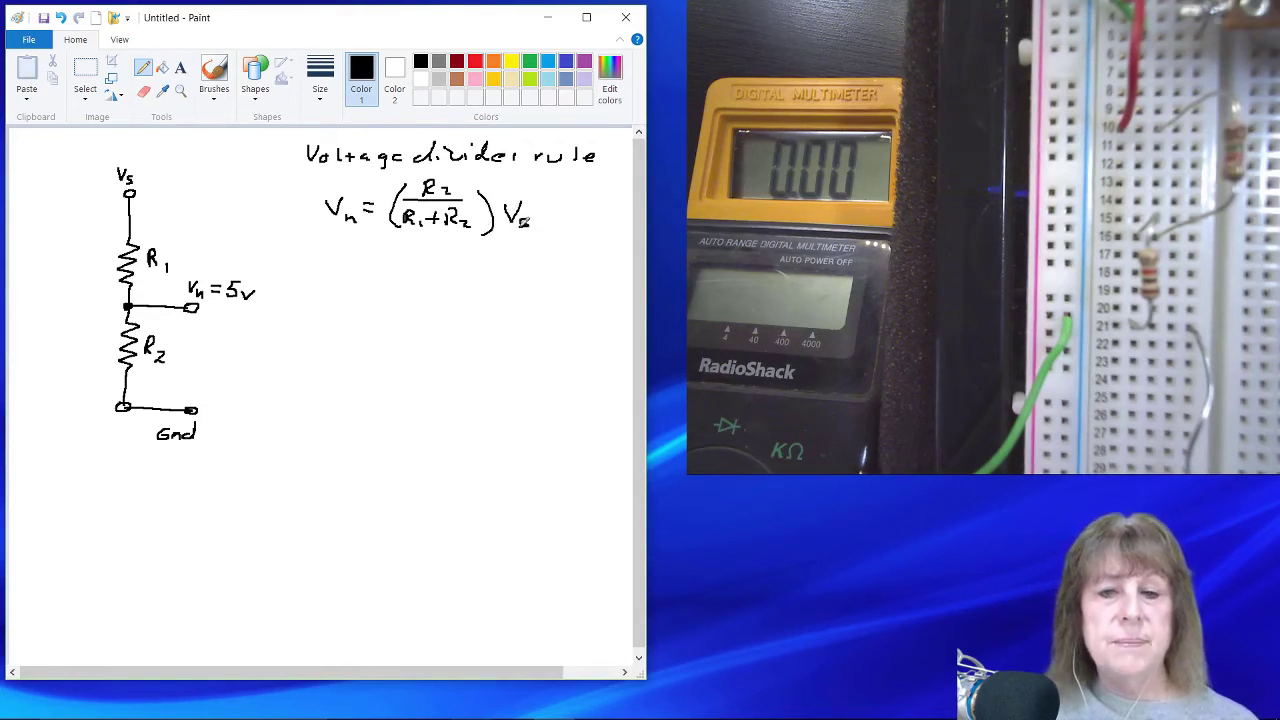
left_click_drag(522, 222, 519, 228)
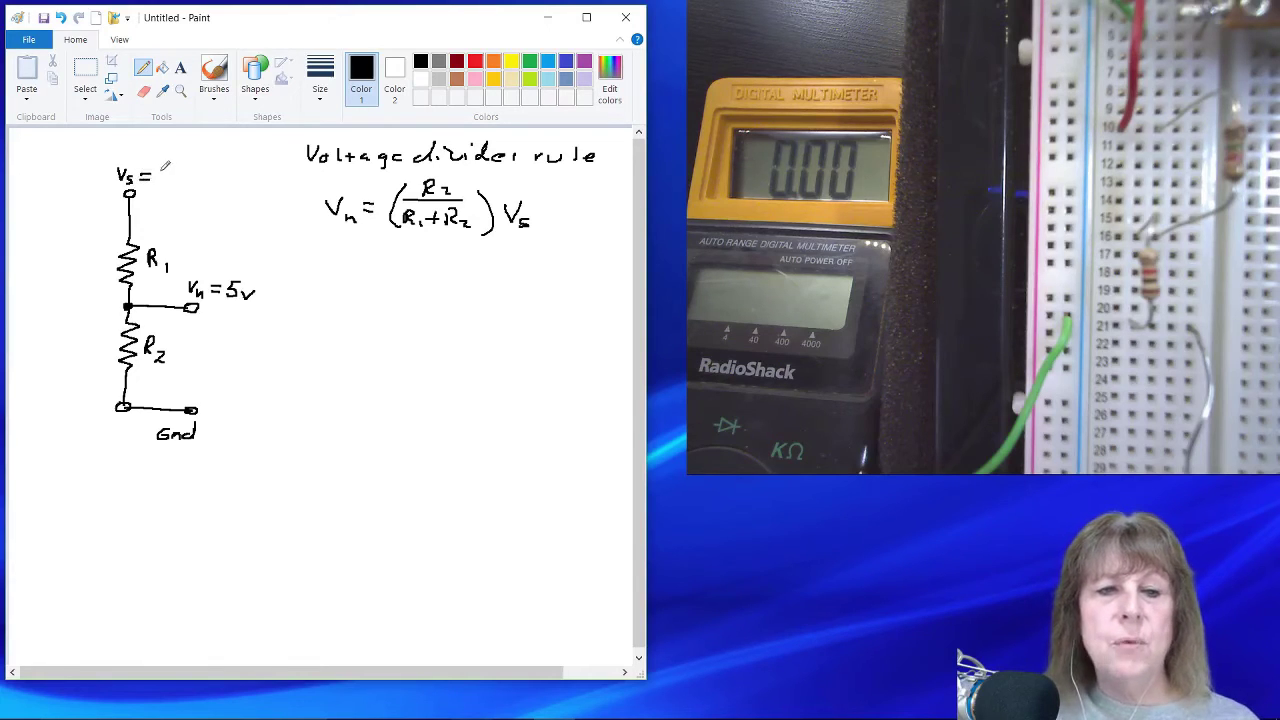
- Add '= 12V' after Vs and begin the line R1 = R2(Vs − Vn) below the formula
mouse_move(158, 171)
left_mouse_down()
mouse_move(160, 184)
mouse_move(184, 183)
left_mouse_up()
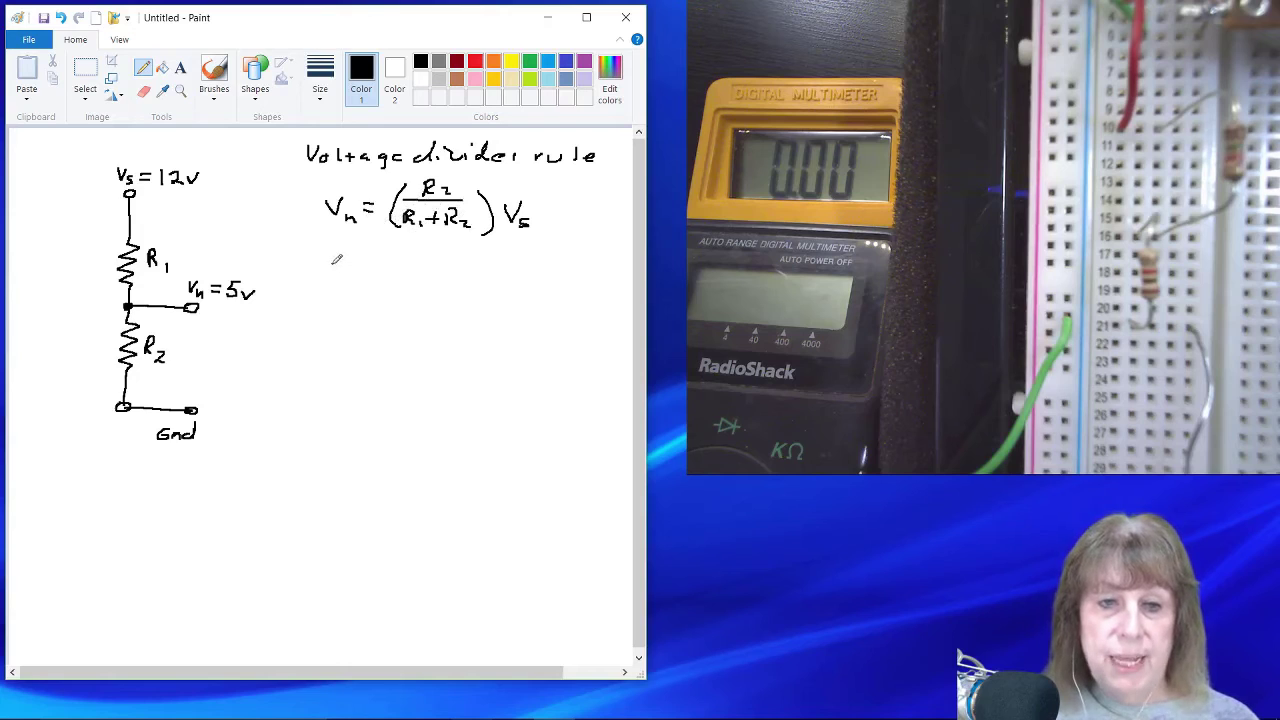
mouse_move(332, 262)
left_mouse_down()
mouse_move(332, 288)
mouse_move(334, 276)
mouse_move(352, 291)
mouse_move(371, 273)
left_mouse_up()
mouse_move(361, 281)
left_mouse_down()
mouse_move(454, 272)
mouse_move(480, 256)
mouse_move(529, 257)
mouse_move(538, 272)
mouse_move(560, 261)
mouse_move(552, 275)
left_mouse_up()
- Put Vn under a fraction line in the R1 formula, then start the line R1 = R2 (12 −
left_click_drag(402, 280, 543, 282)
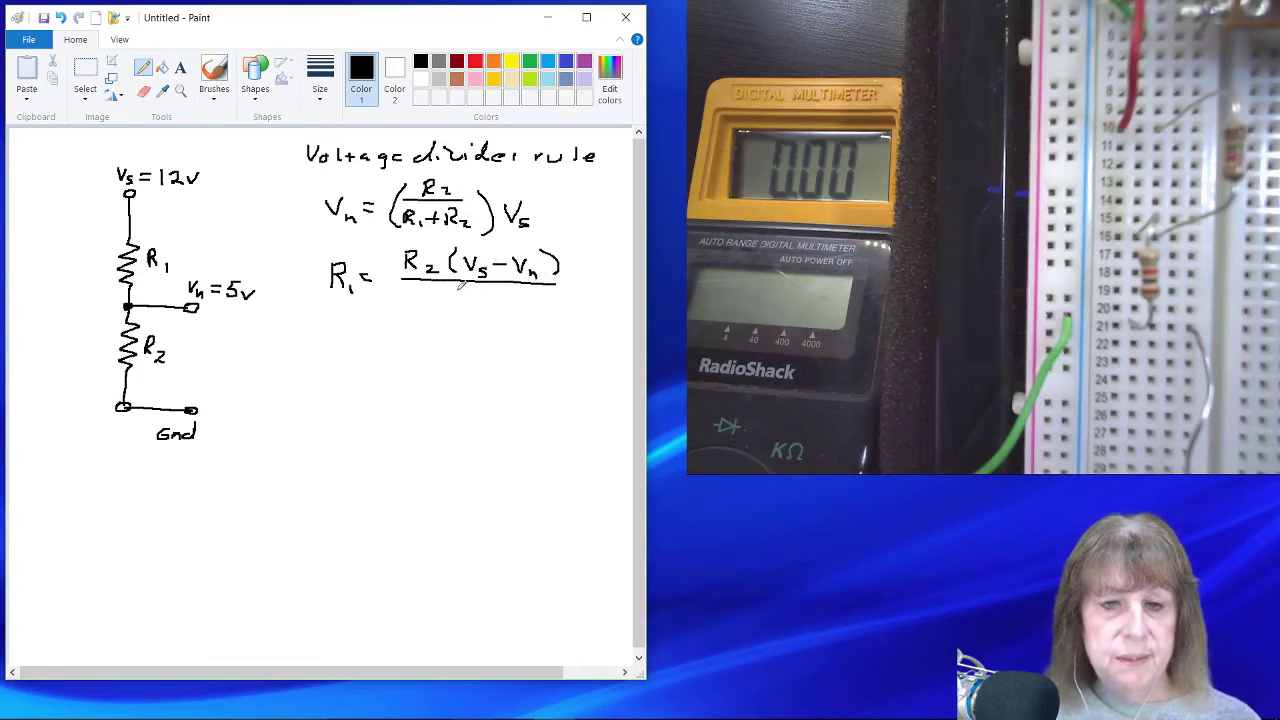
left_click_drag(457, 287, 484, 294)
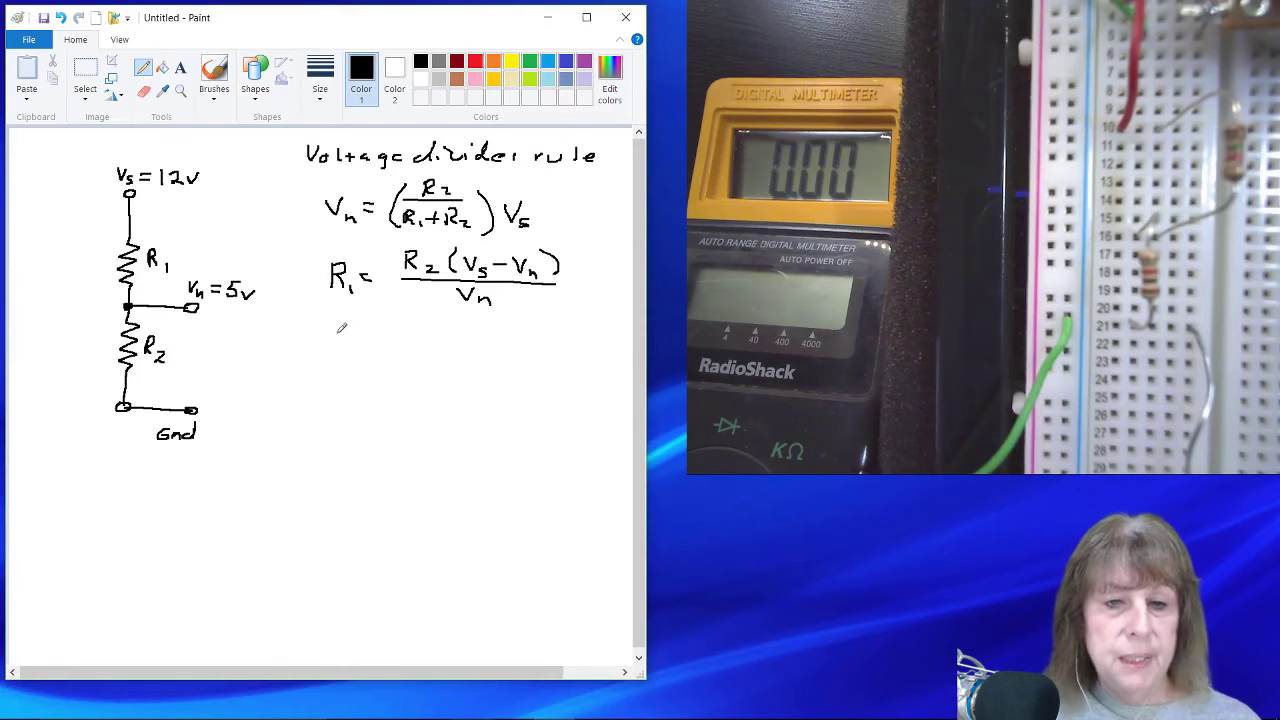
mouse_move(332, 323)
left_mouse_down()
mouse_move(332, 345)
mouse_move(428, 333)
left_mouse_up()
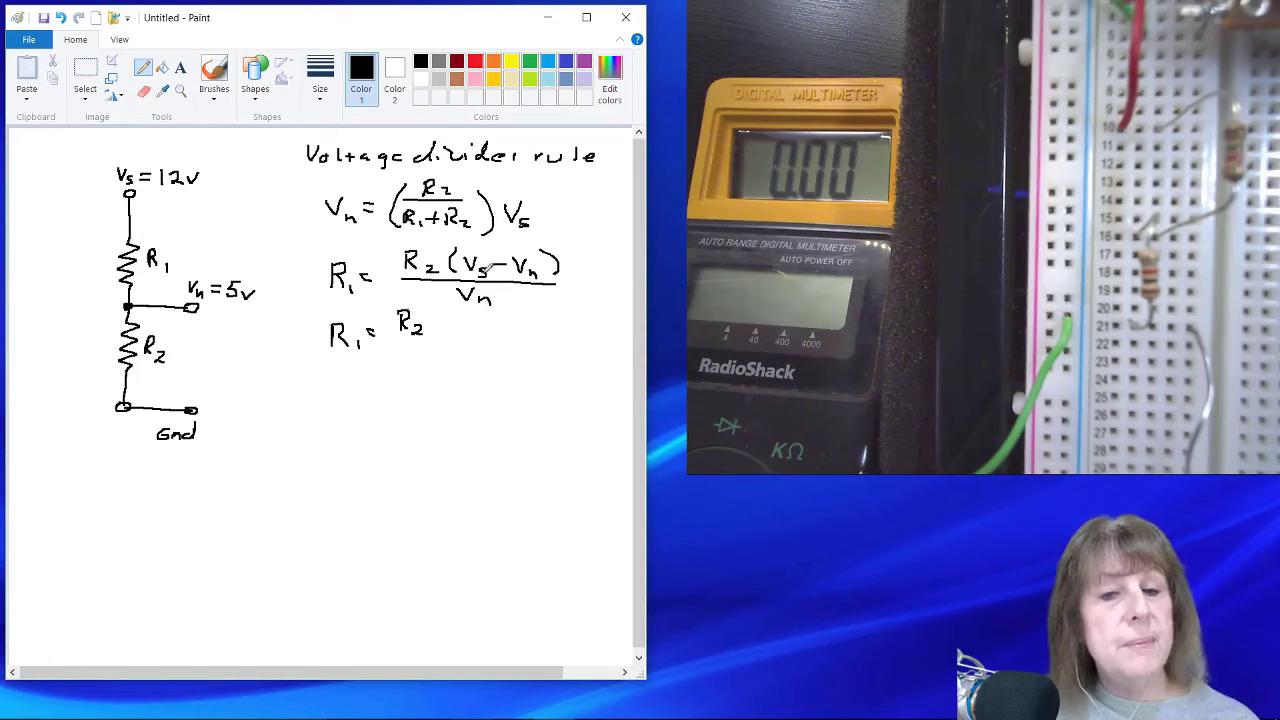
mouse_move(448, 304)
left_mouse_down()
mouse_move(446, 339)
mouse_move(498, 327)
left_mouse_up()
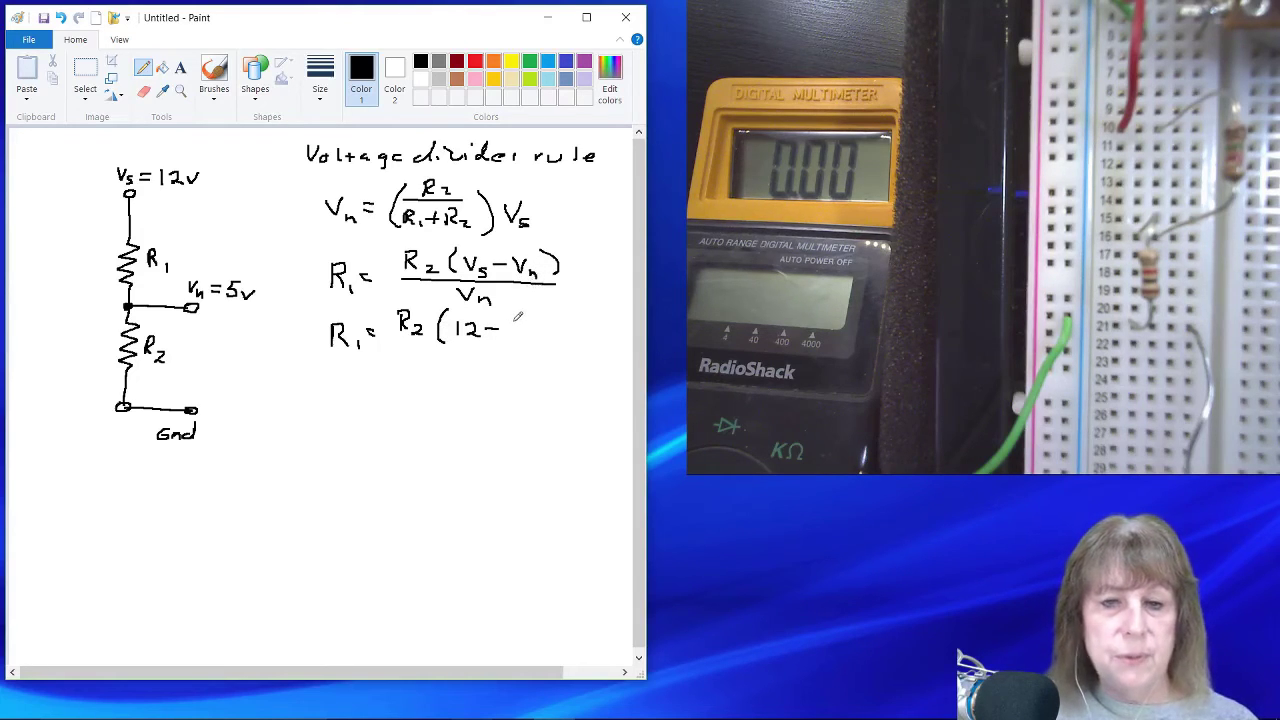
- Complete the substitution as R2(12 − 5) over a denominator of 5
left_click_drag(516, 316, 512, 336)
mouse_move(515, 316)
left_mouse_down()
mouse_move(546, 326)
mouse_move(536, 340)
left_mouse_up()
left_click_drag(399, 342, 544, 342)
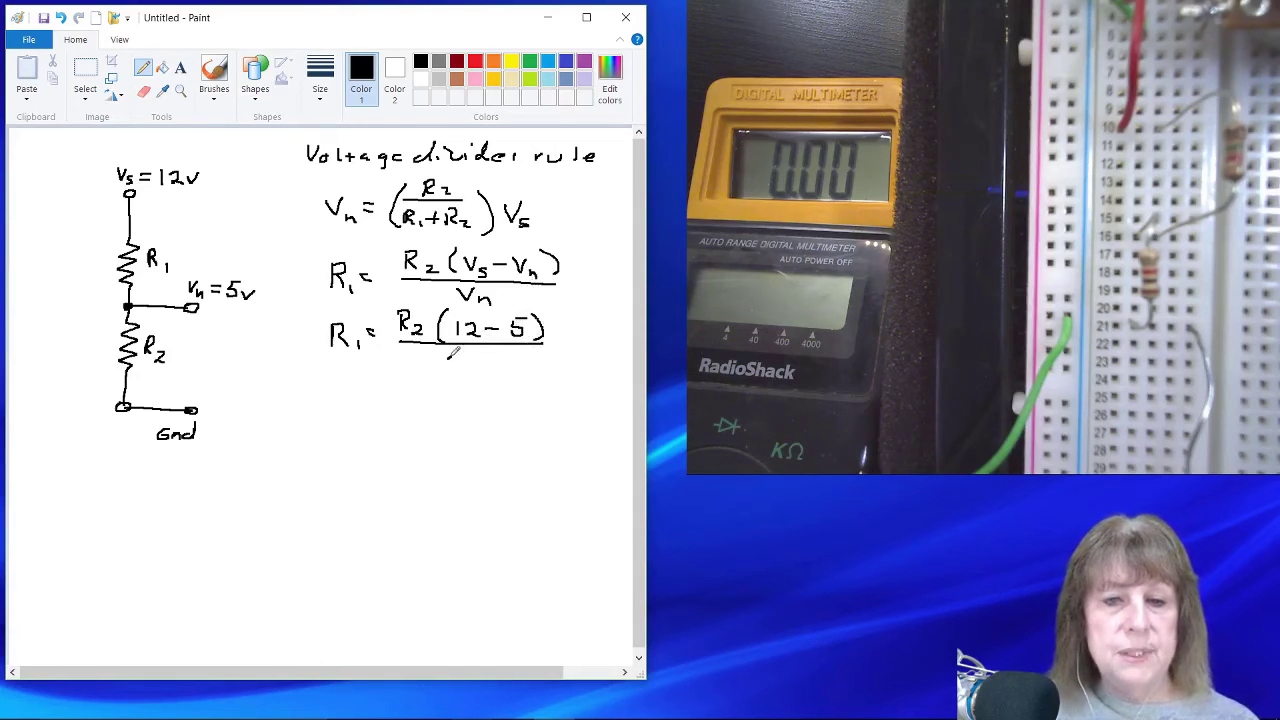
mouse_move(451, 353)
left_mouse_down()
mouse_move(449, 367)
mouse_move(464, 353)
left_mouse_up()
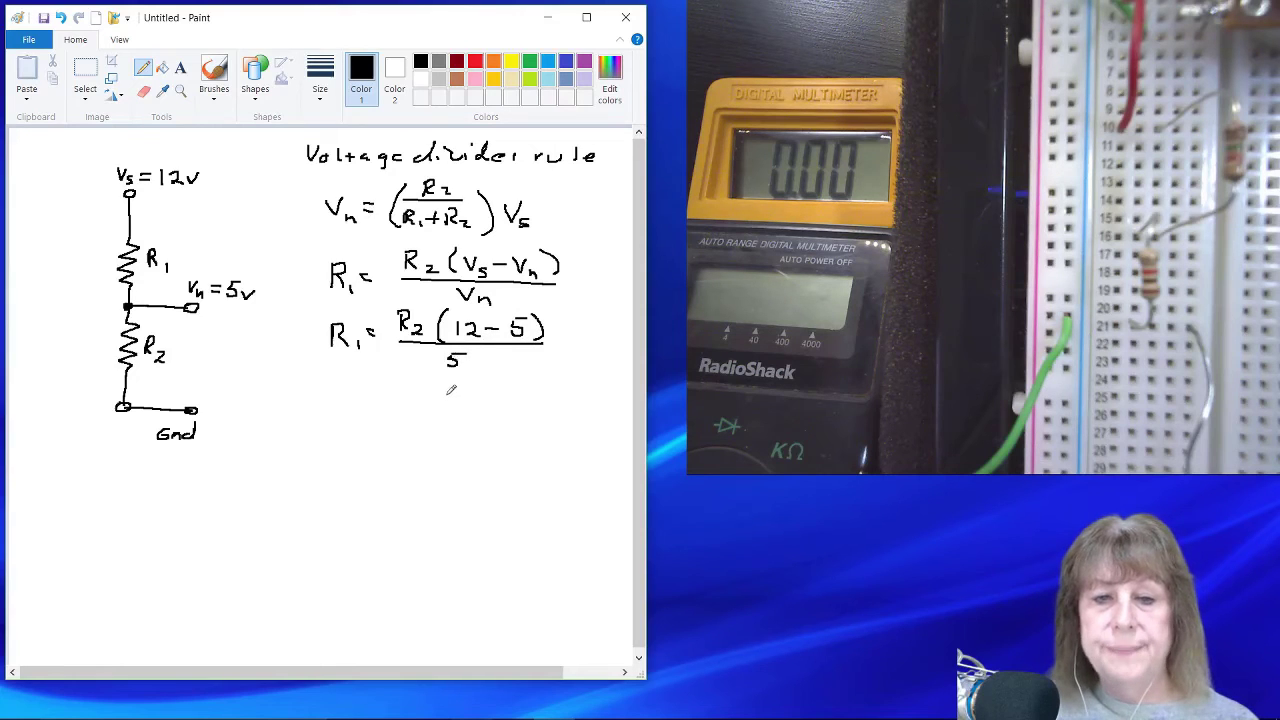
- Write the simplified line R1 = R2(7/5) = R2(1.4) below the substitution
mouse_move(334, 376)
left_mouse_down()
mouse_move(330, 396)
mouse_move(377, 386)
left_mouse_up()
mouse_move(367, 391)
left_mouse_down()
mouse_move(404, 384)
mouse_move(461, 409)
left_mouse_up()
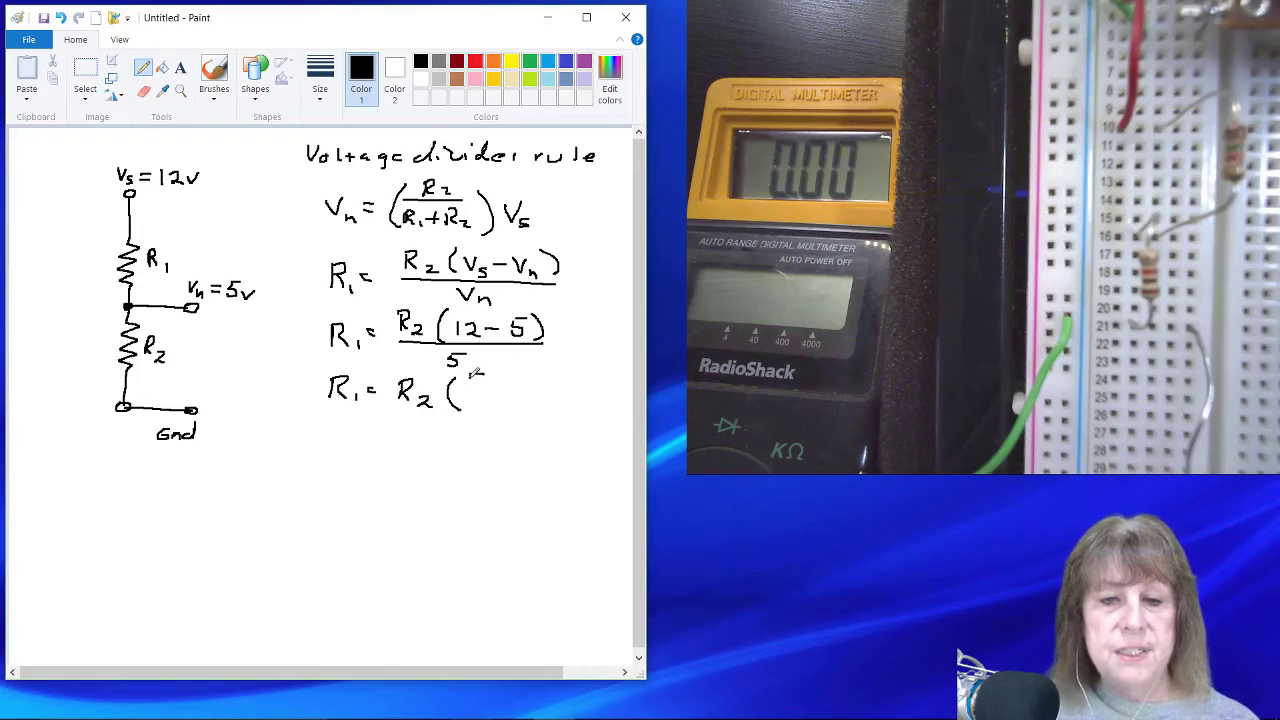
mouse_move(470, 377)
left_mouse_down()
mouse_move(506, 403)
mouse_move(494, 414)
mouse_move(524, 395)
left_mouse_up()
left_click_drag(512, 402, 569, 408)
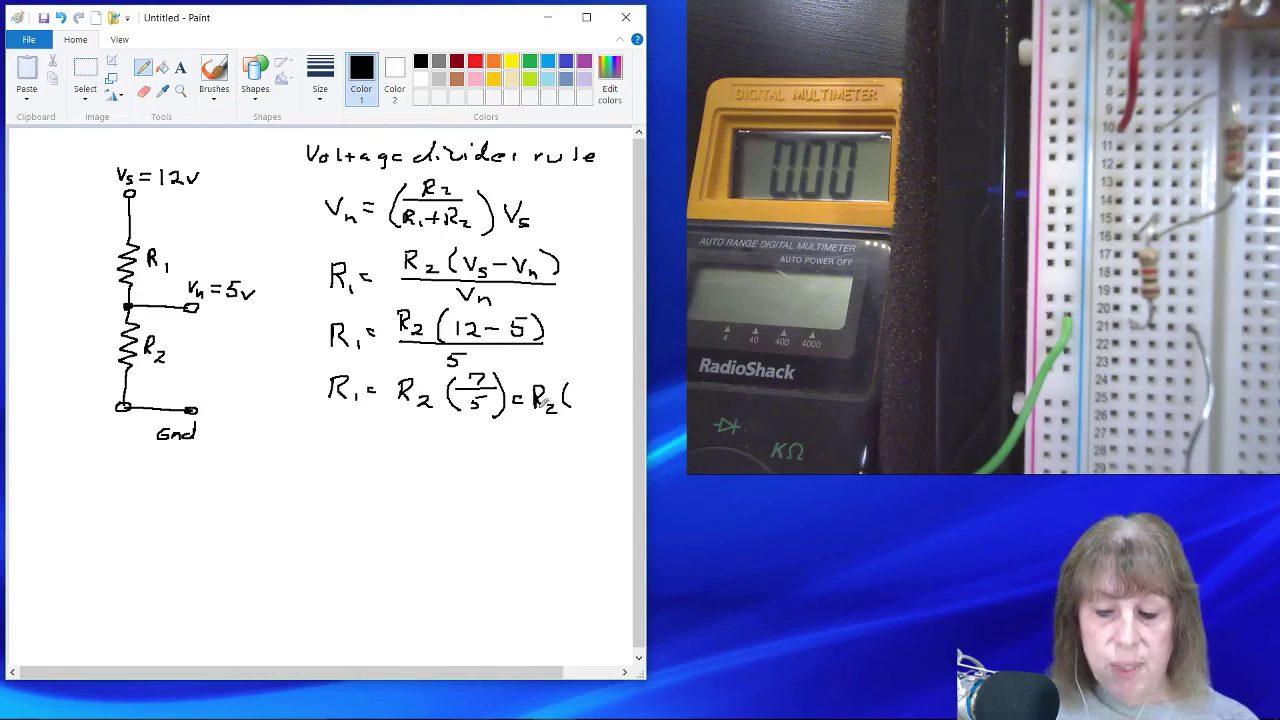
mouse_move(580, 388)
left_mouse_down()
mouse_move(580, 406)
mouse_move(611, 400)
left_mouse_up()
left_click(592, 404)
left_click_drag(607, 390, 619, 408)
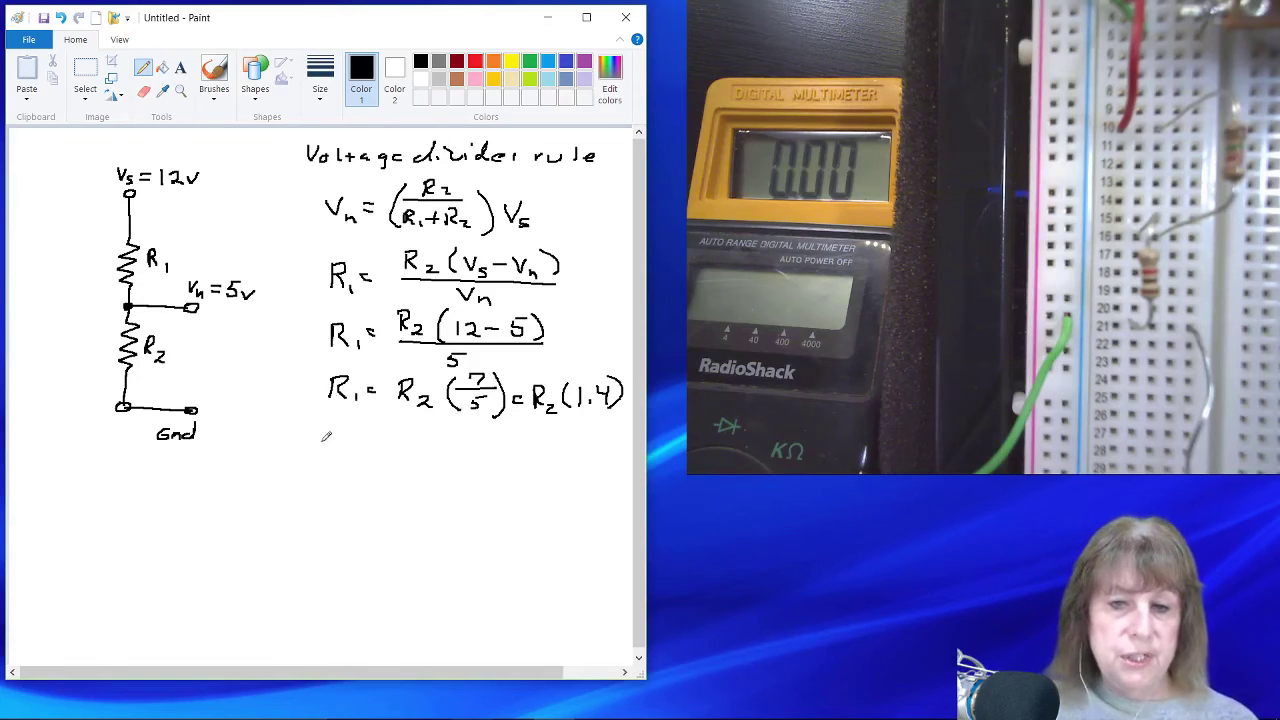
- Write the ratio R1/R2 = 1.4 underneath
mouse_move(332, 430)
left_mouse_down()
mouse_move(332, 449)
mouse_move(367, 452)
mouse_move(337, 477)
mouse_move(362, 478)
left_mouse_up()
left_click_drag(380, 455, 443, 468)
left_click(420, 462)
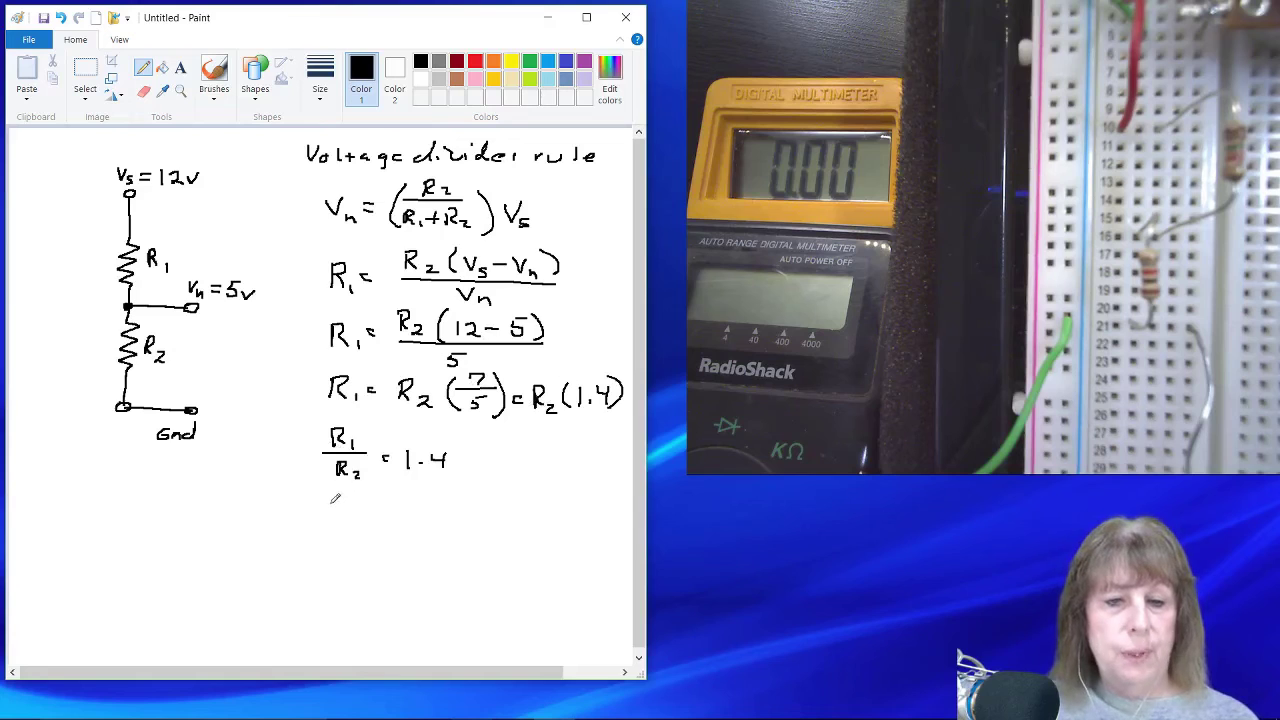
- Write 'Let R2 = 1000' under the ratio
mouse_move(322, 490)
left_mouse_down()
mouse_move(334, 510)
mouse_move(404, 500)
mouse_move(412, 512)
left_mouse_up()
left_click_drag(420, 497, 432, 504)
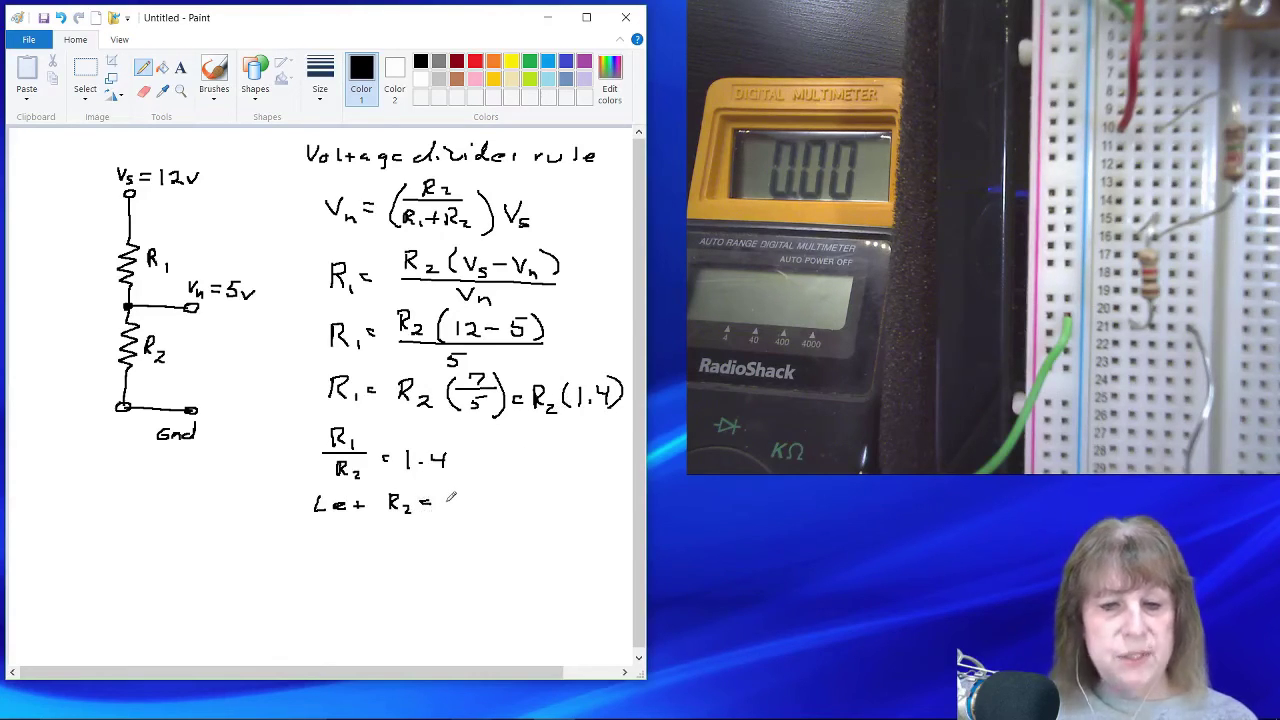
mouse_move(450, 493)
left_mouse_down()
mouse_move(449, 507)
mouse_move(507, 490)
left_mouse_up()
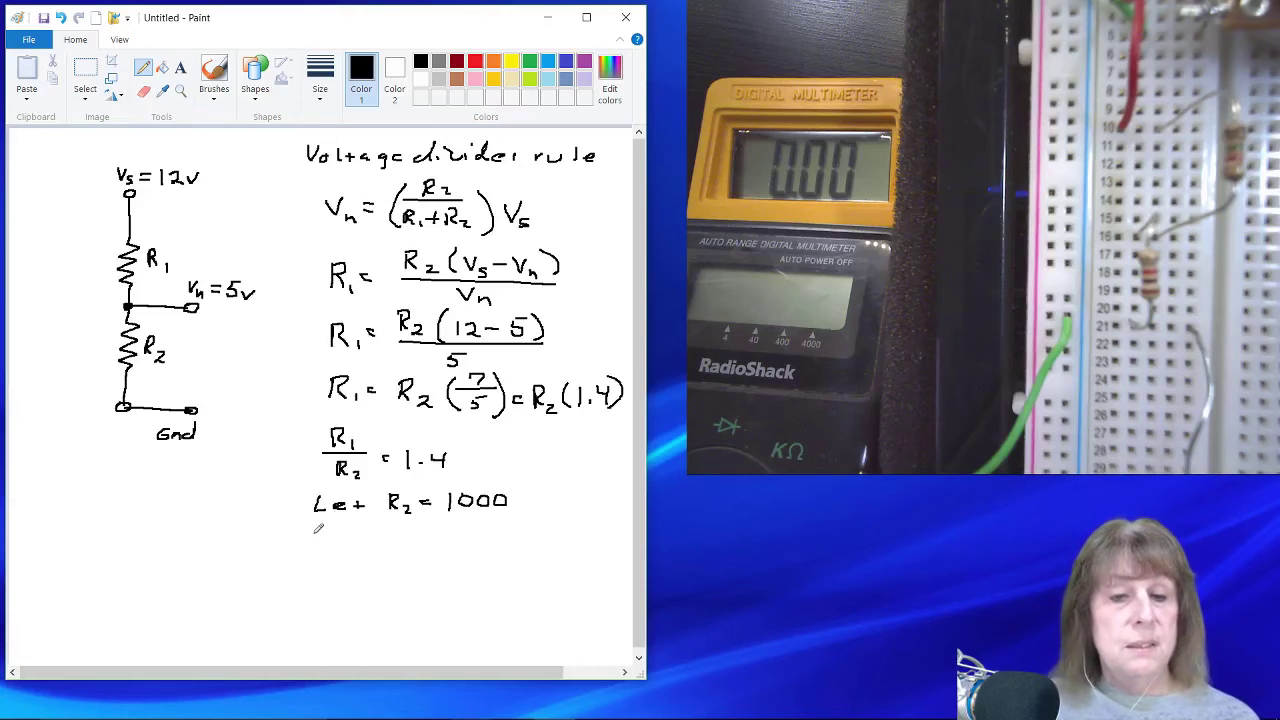
- Write R1 = 1000(1.4) = 1400, undoing and redrawing the badly drawn strokes
left_click_drag(320, 531, 322, 538)
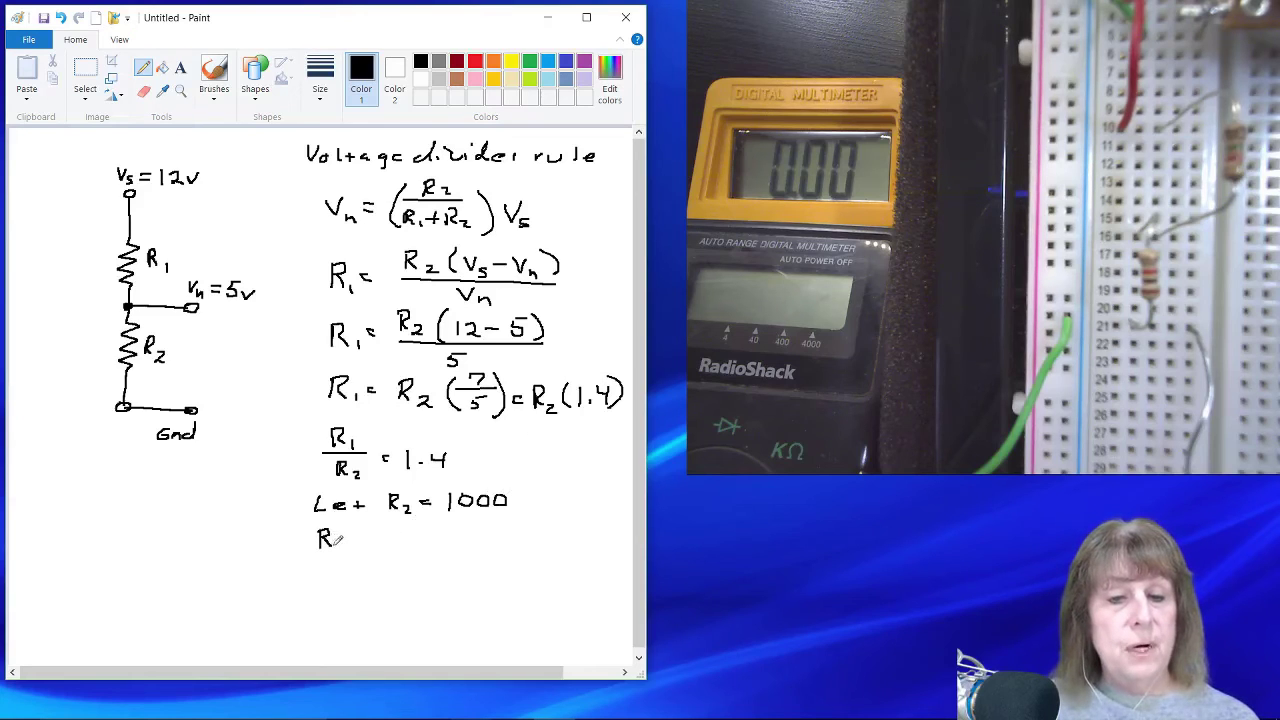
left_click_drag(346, 537, 355, 536)
left_click_drag(346, 542, 485, 539)
left_click_drag(481, 531, 481, 546)
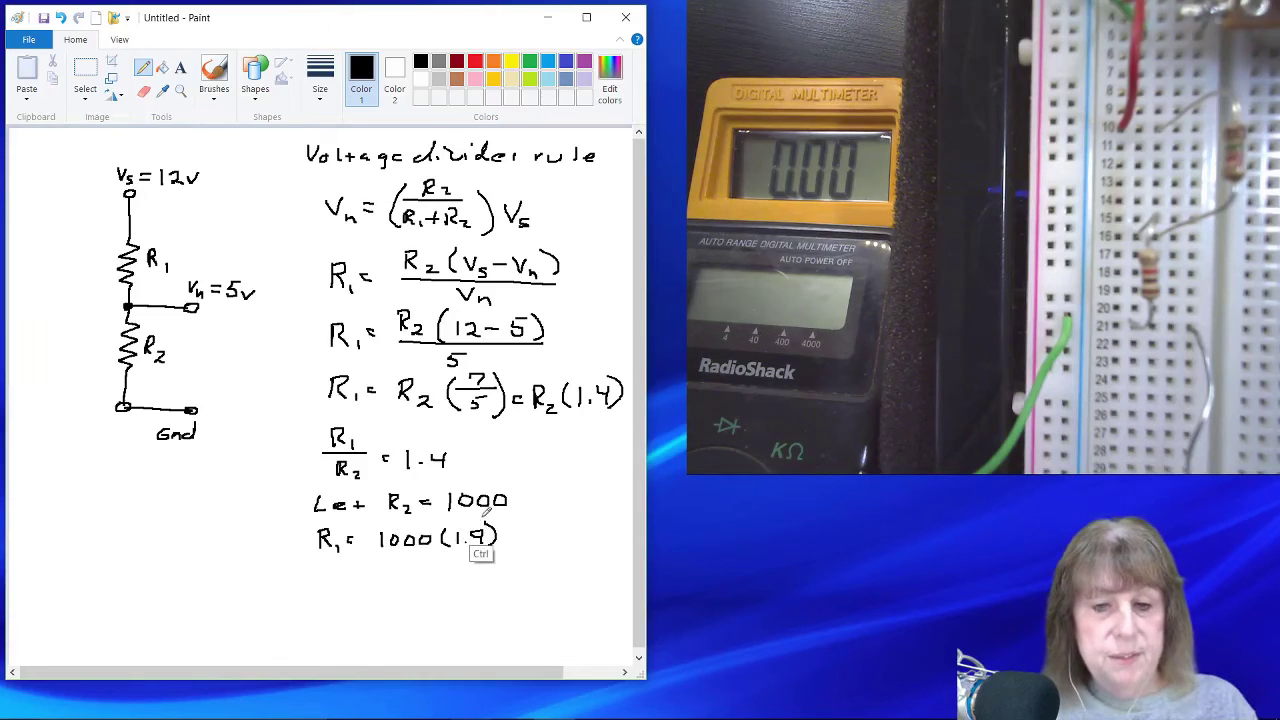
key("ctrl+z")
key("ctrl+z")
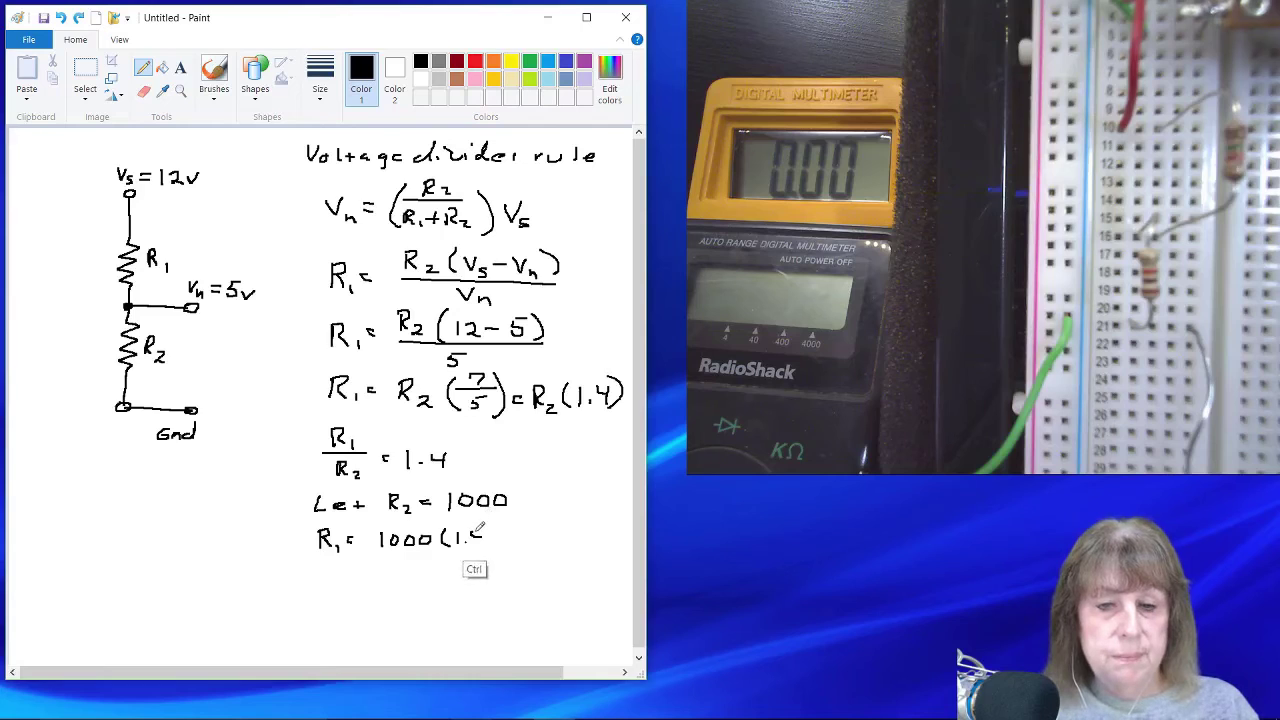
mouse_move(478, 528)
left_mouse_down()
mouse_move(472, 538)
mouse_move(503, 548)
left_mouse_up()
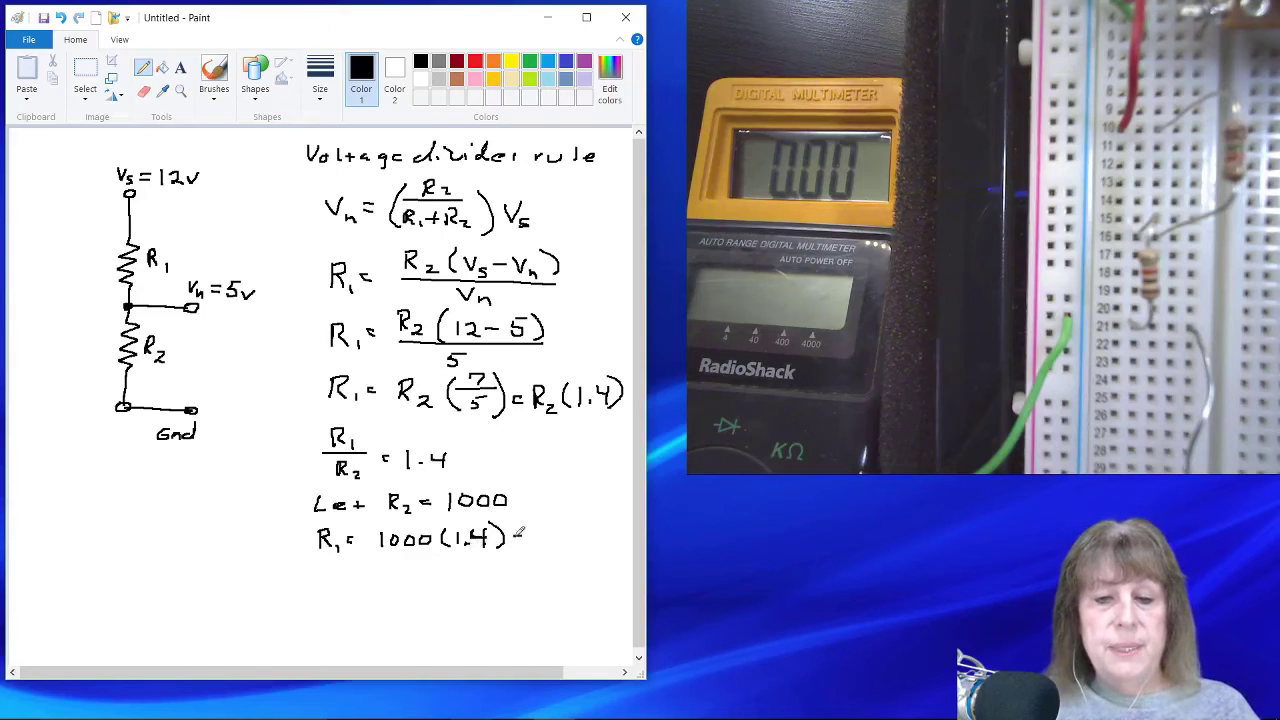
left_click_drag(513, 535, 525, 535)
left_click_drag(513, 541, 563, 540)
mouse_move(560, 530)
left_mouse_down()
mouse_move(560, 546)
mouse_move(577, 531)
left_mouse_up()
key("ctrl+z")
key("ctrl+z")
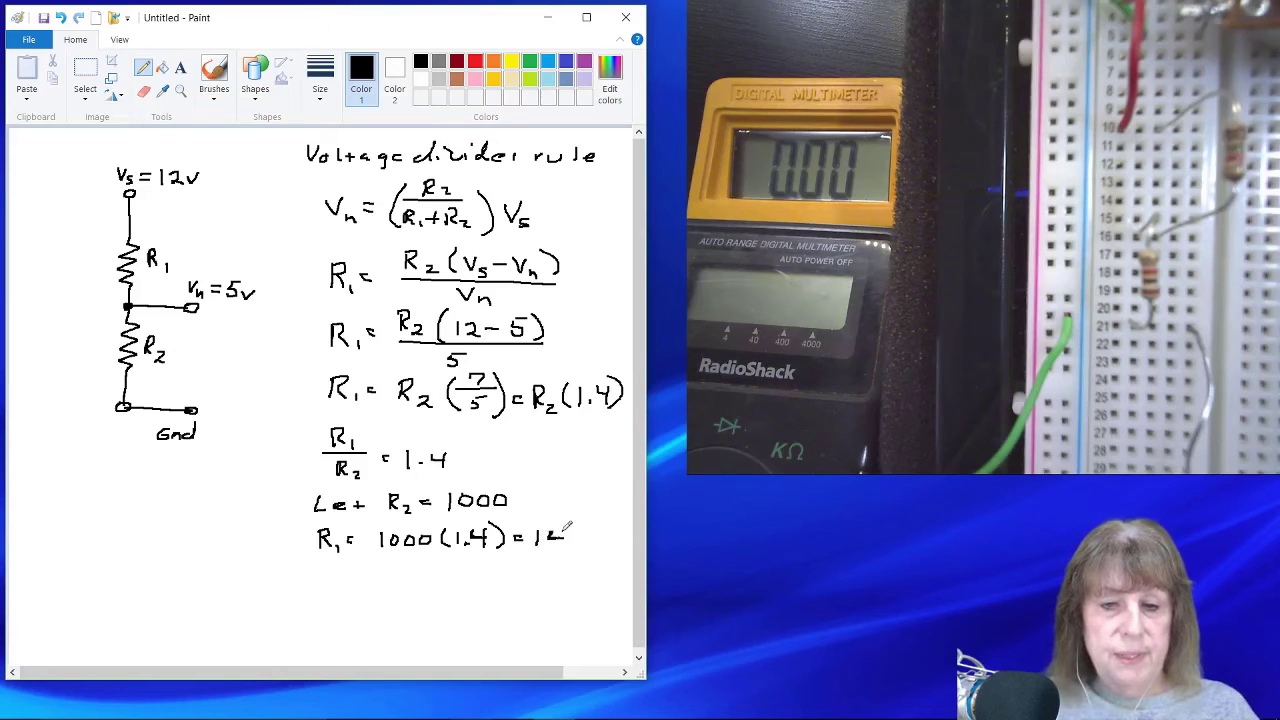
mouse_move(563, 524)
left_mouse_down()
mouse_move(561, 547)
mouse_move(591, 530)
left_mouse_up()
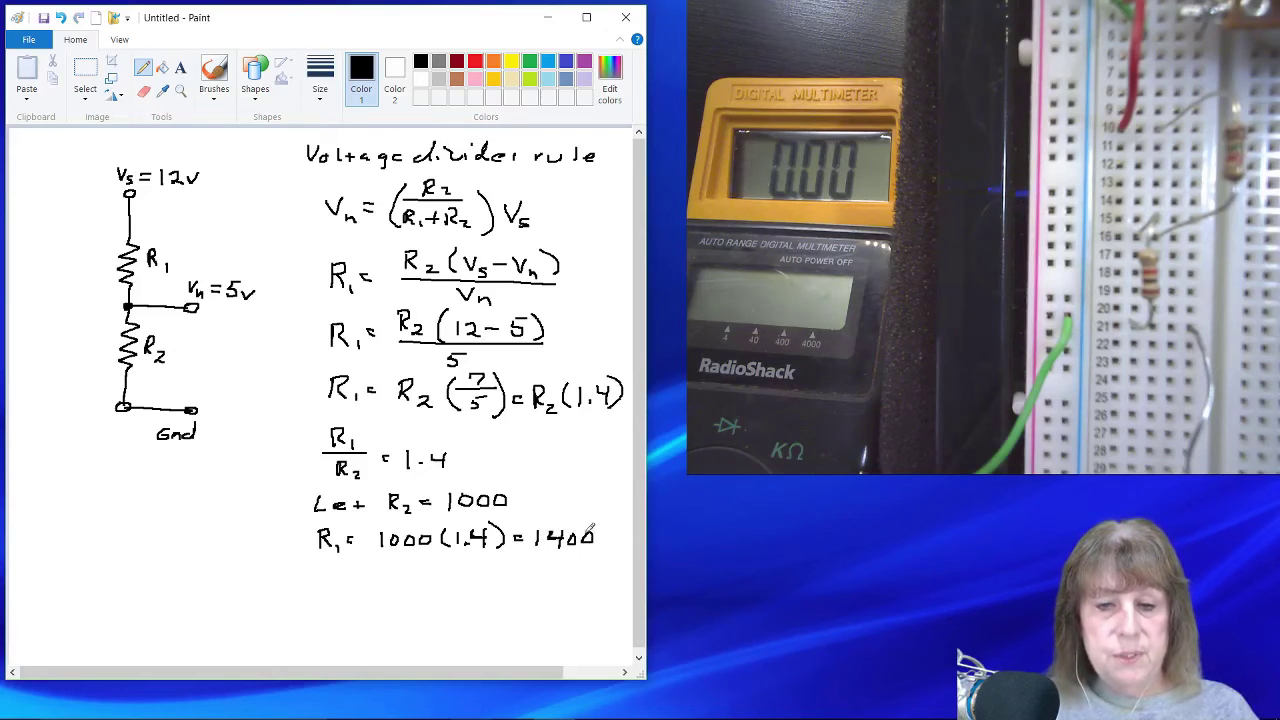
- Below it, write = 1.4K with an arrow to the rounded 1.5K, and circle it
left_click_drag(349, 568, 359, 568)
left_click_drag(349, 575, 360, 575)
mouse_move(372, 562)
left_mouse_down()
mouse_move(373, 577)
mouse_move(400, 578)
left_mouse_up()
left_click(385, 573)
left_click_drag(418, 562, 419, 571)
left_click_drag(420, 570, 428, 578)
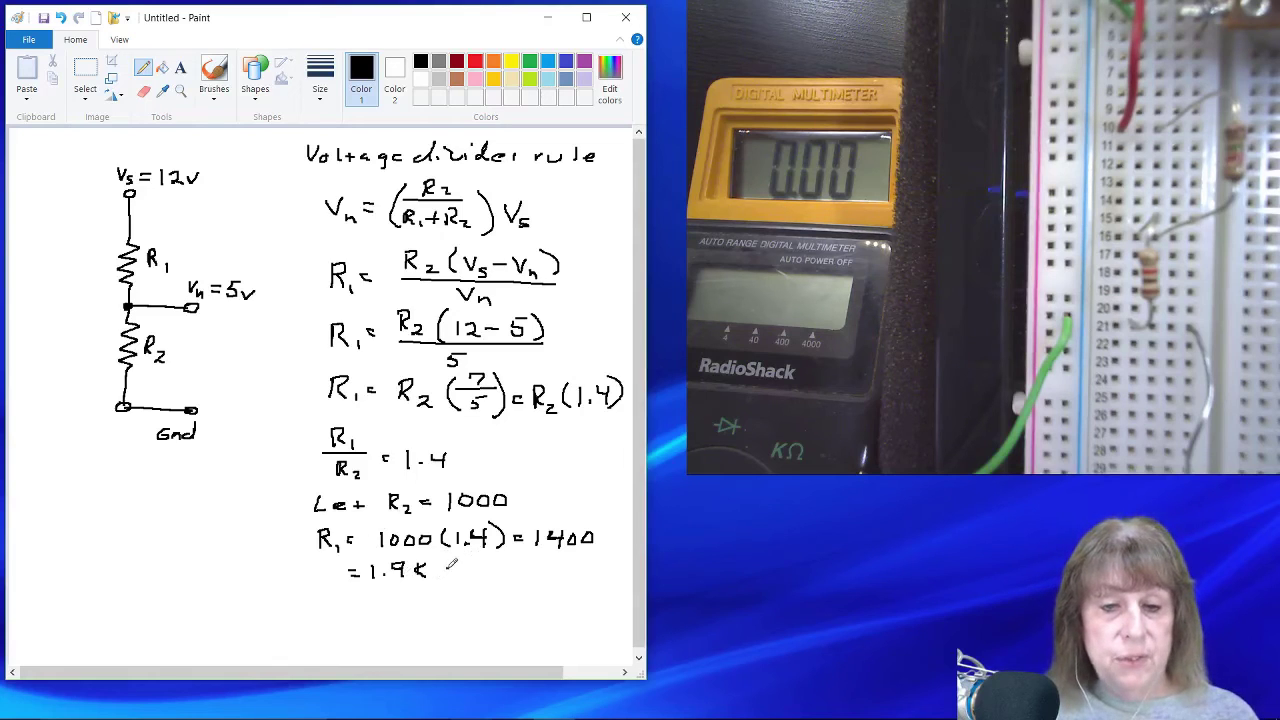
mouse_move(444, 566)
left_mouse_down()
mouse_move(472, 576)
mouse_move(462, 580)
mouse_move(542, 573)
left_mouse_up()
left_click(500, 577)
mouse_move(543, 573)
left_mouse_down()
mouse_move(553, 582)
mouse_move(510, 561)
mouse_move(483, 577)
mouse_move(552, 587)
mouse_move(565, 560)
mouse_move(548, 562)
left_mouse_up()
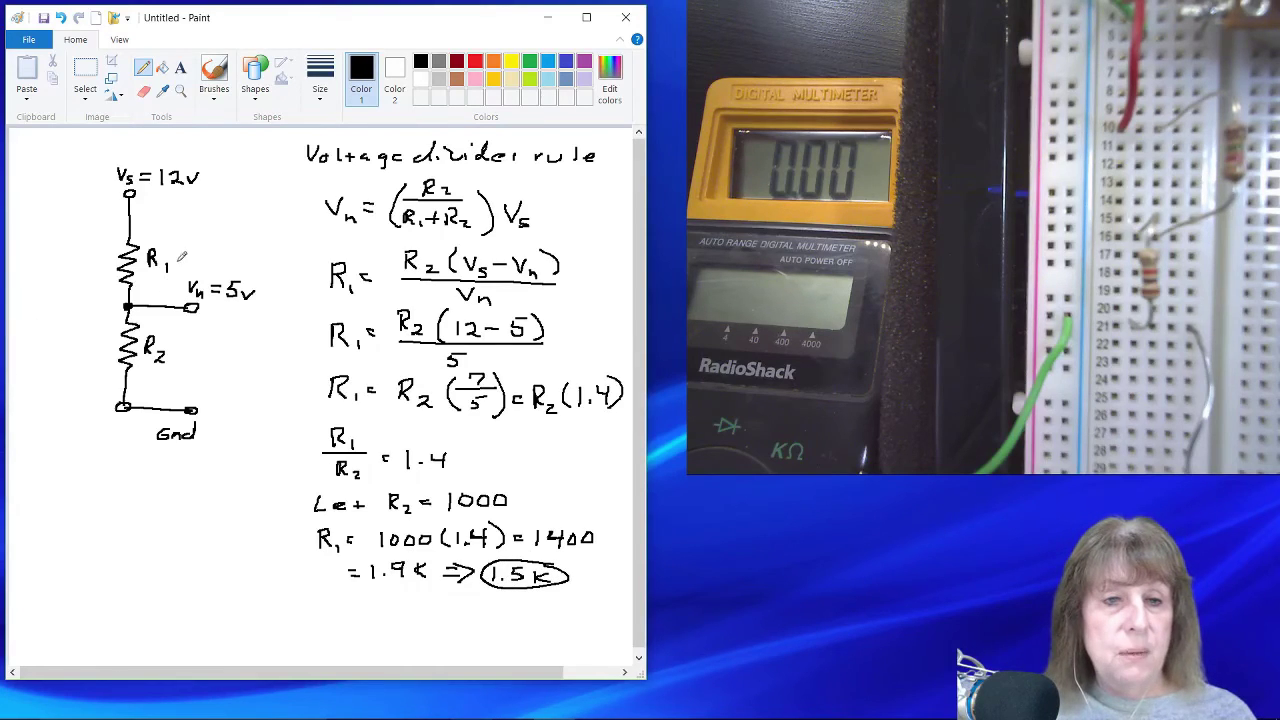
- Write '= 1.5K' beside R1 and '= 1K' beside R2 on the schematic
left_click_drag(176, 253, 189, 252)
mouse_move(177, 260)
left_mouse_down()
mouse_move(218, 262)
mouse_move(232, 248)
mouse_move(238, 262)
left_mouse_up()
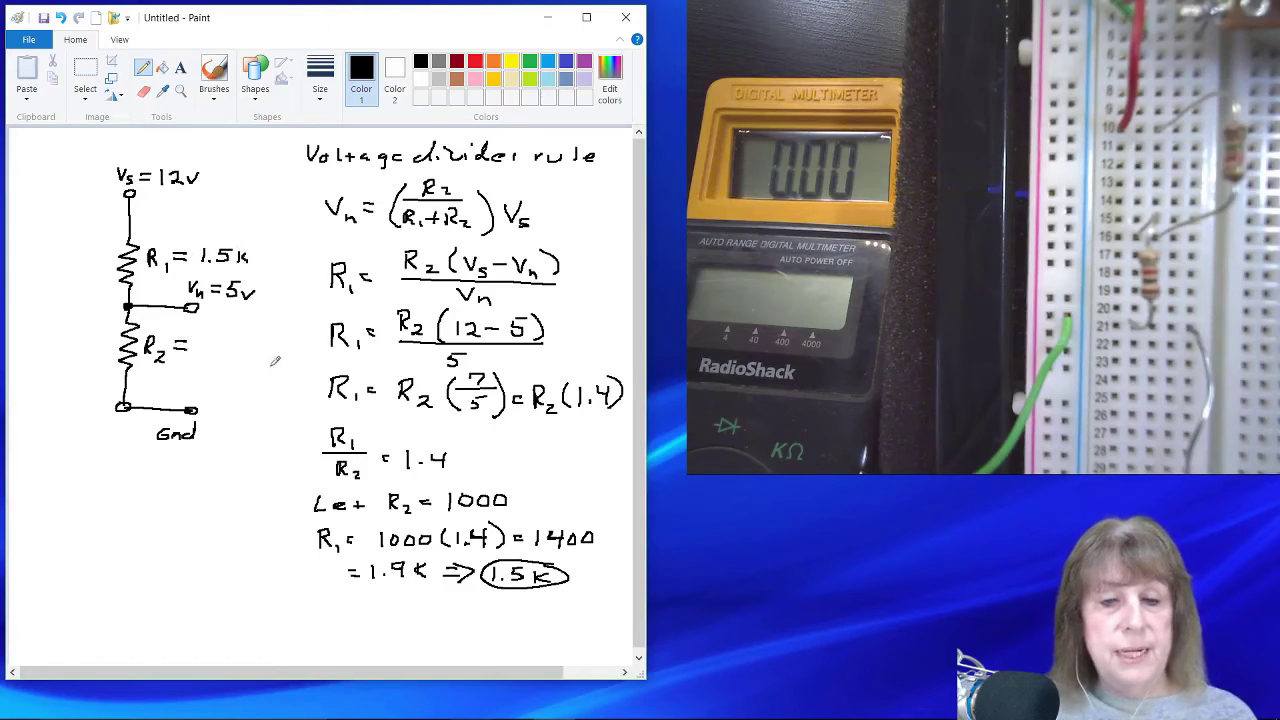
left_click_drag(204, 338, 204, 356)
mouse_move(213, 338)
left_mouse_down()
mouse_move(213, 356)
mouse_move(236, 358)
left_mouse_up()
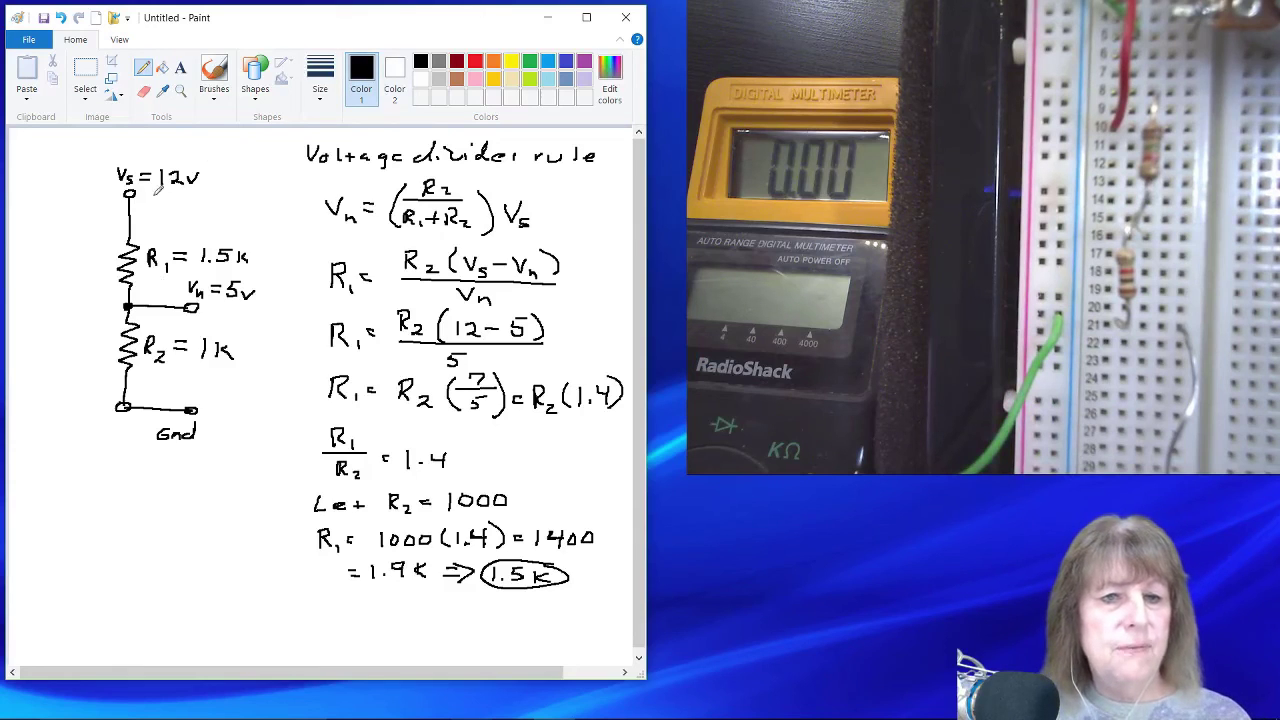
- Pencil the measured readings under Vs = 12V and Vn = 5v, correct a supply digit, and loop each pair
mouse_move(160, 200)
left_mouse_down()
mouse_move(200, 205)
mouse_move(220, 192)
mouse_move(213, 205)
left_mouse_up()
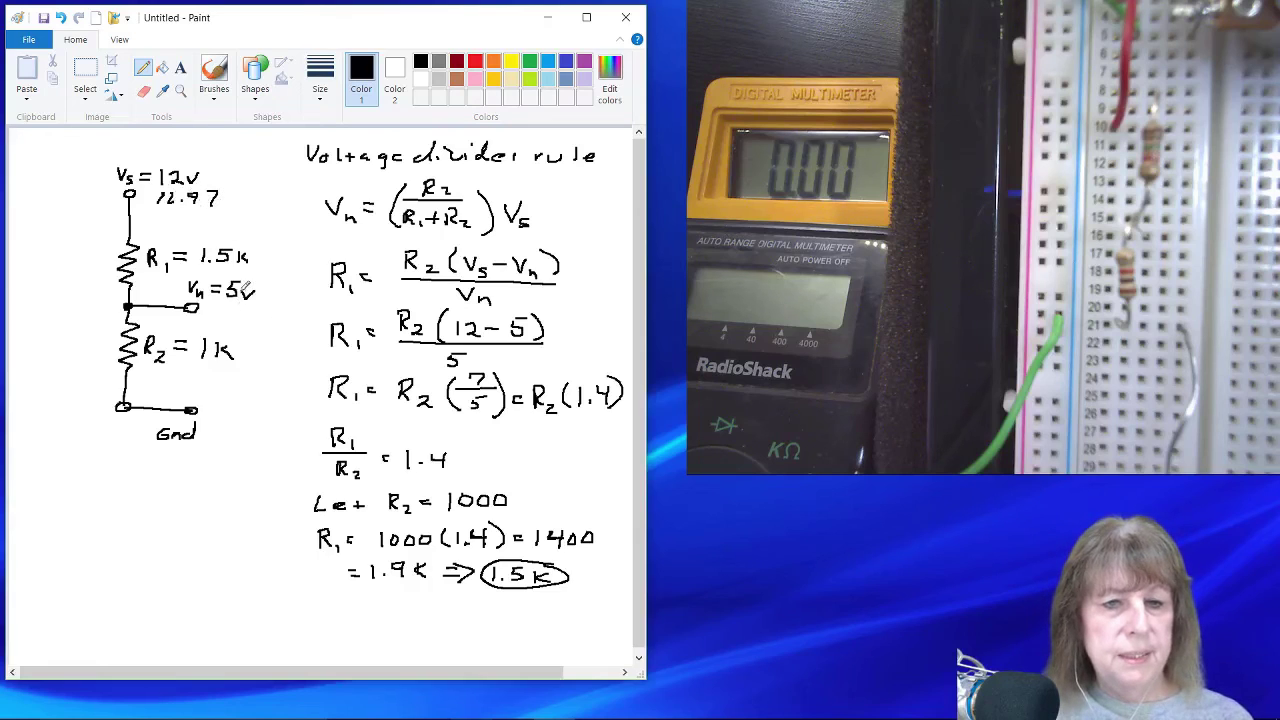
left_click_drag(224, 304, 244, 317)
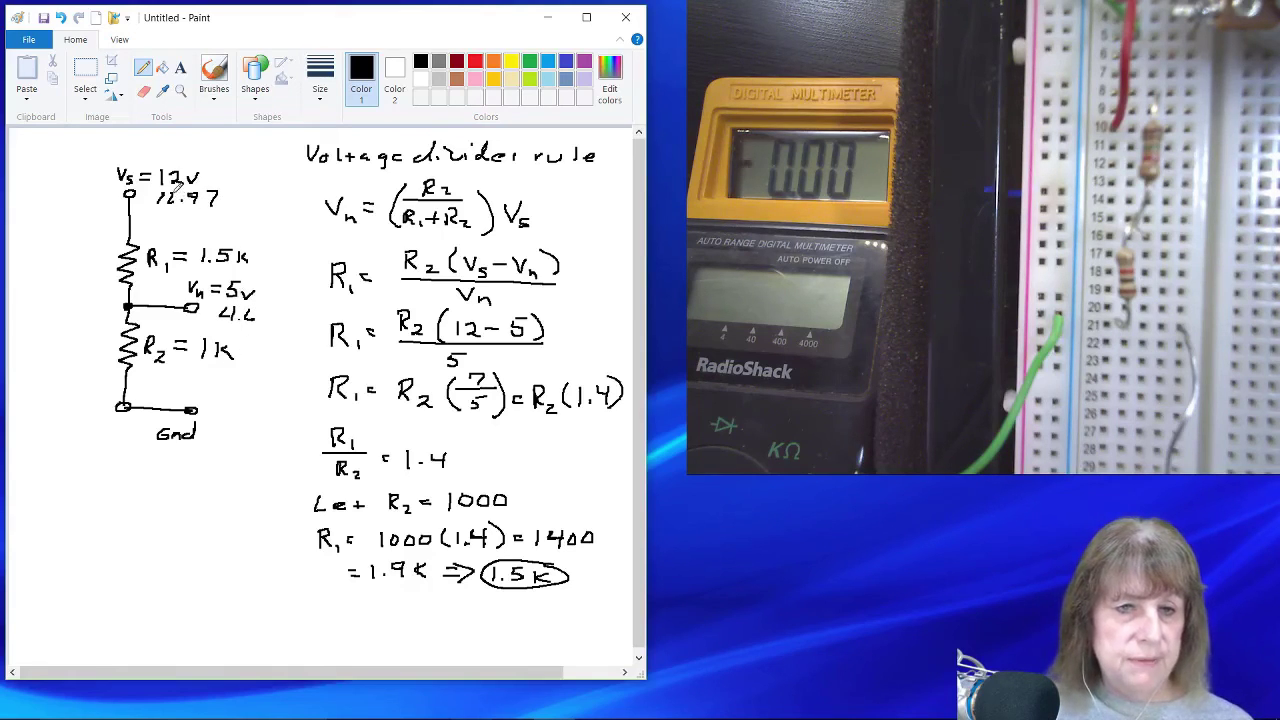
mouse_move(180, 190)
left_mouse_down()
mouse_move(168, 204)
mouse_move(182, 190)
mouse_move(200, 204)
left_mouse_up()
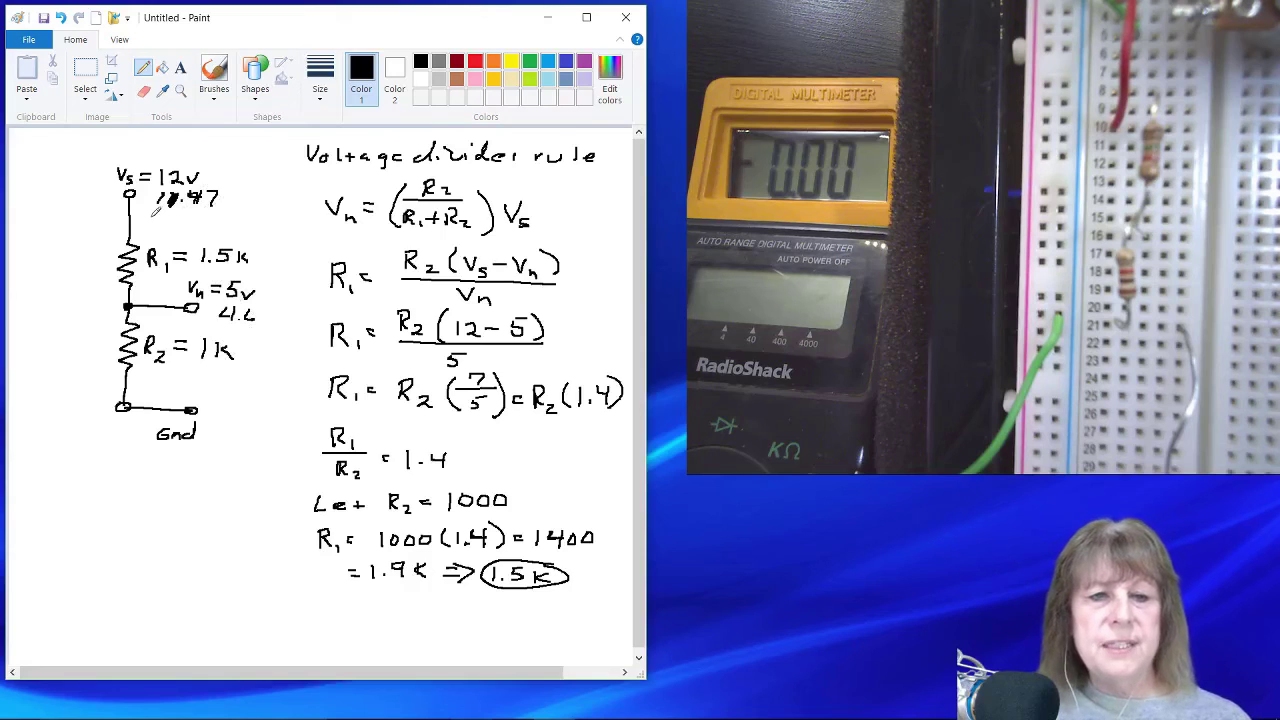
mouse_move(155, 211)
left_mouse_down()
mouse_move(233, 213)
mouse_move(243, 180)
mouse_move(193, 148)
mouse_move(168, 150)
mouse_move(151, 160)
mouse_move(174, 214)
left_mouse_up()
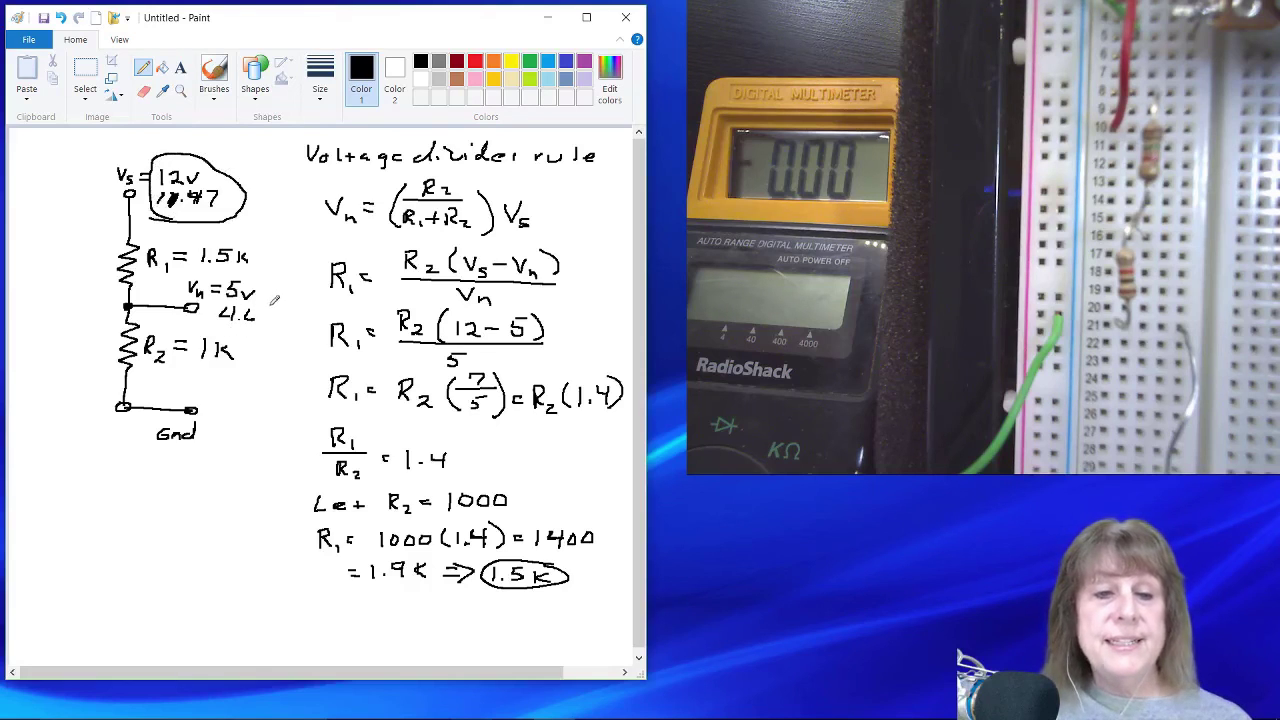
mouse_move(284, 291)
left_mouse_down()
mouse_move(266, 264)
mouse_move(237, 265)
mouse_move(215, 278)
mouse_move(206, 312)
mouse_move(247, 331)
mouse_move(288, 320)
mouse_move(284, 278)
left_mouse_up()
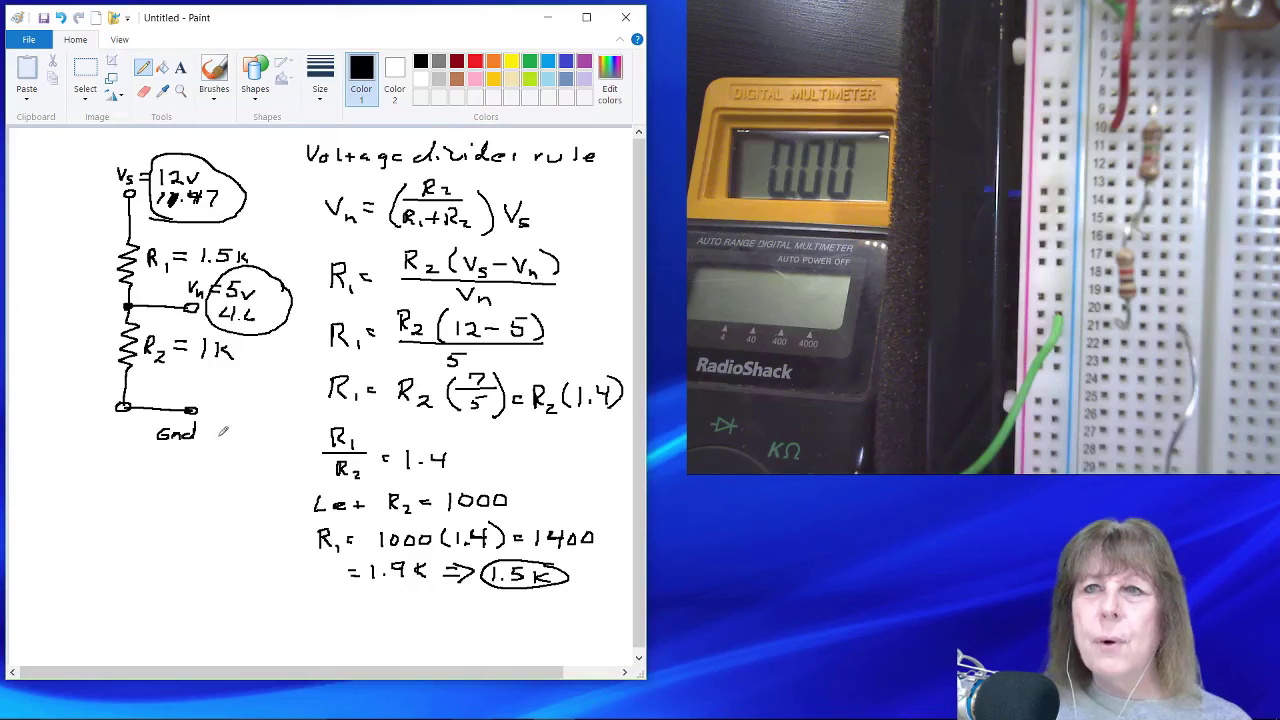